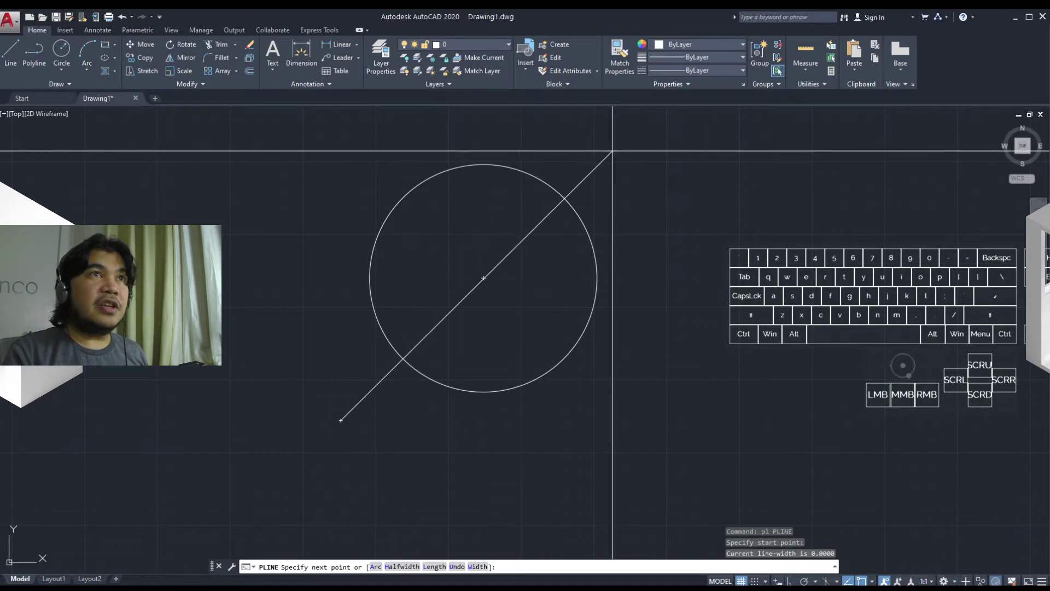
Finish the diagonal polyline through the circle's centre, ending it beyond the circle's upper-right edge
{"action": "left_click", "coordinate": [610, 147]}
{"action": "key", "text": "Escape"}
{"action": "mouse_move", "coordinate": [608, 393]}
{"action": "middle_mouse_down"}
{"action": "mouse_move", "coordinate": [589, 399]}
{"action": "mouse_move", "coordinate": [569, 436]}
{"action": "mouse_move", "coordinate": [524, 425]}
{"action": "middle_mouse_up"}
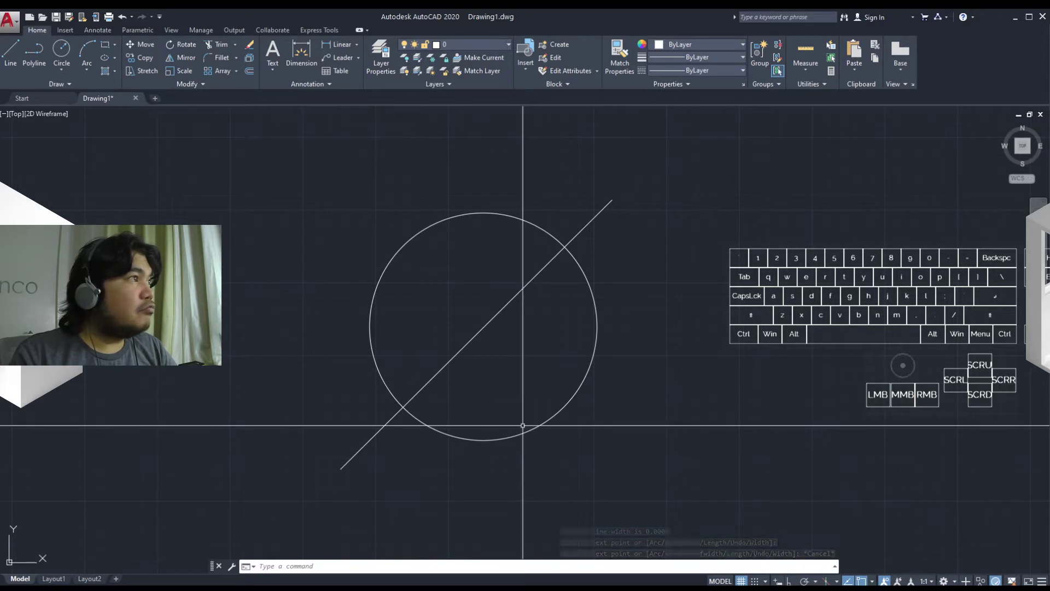
Start a block definition from the circle and diagonal line, naming it NullSymbol
{"action": "left_click", "coordinate": [622, 404]}
{"action": "left_click", "coordinate": [469, 292]}
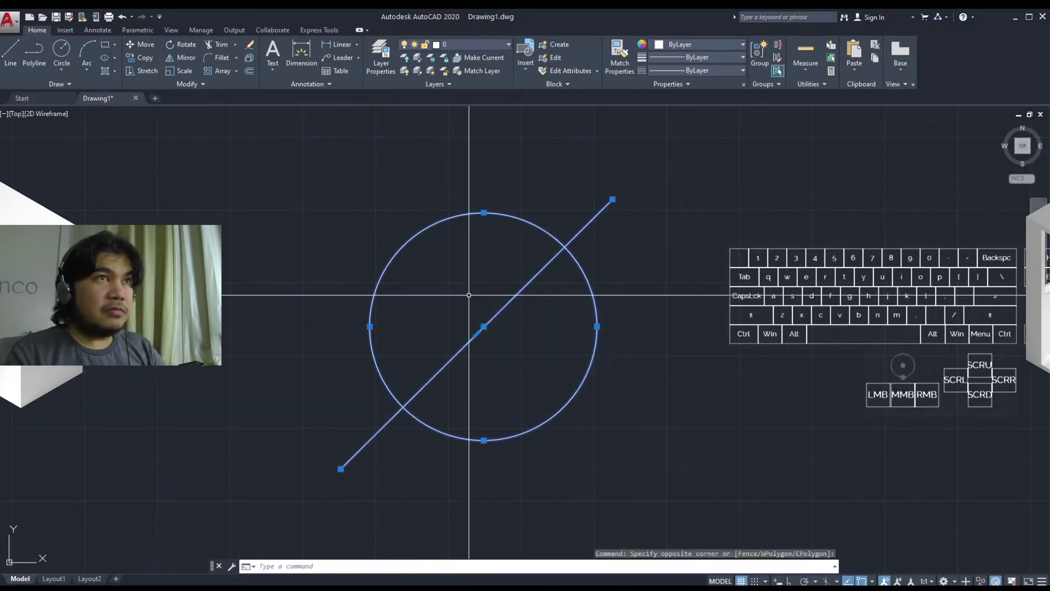
{"action": "type", "text": "b"}
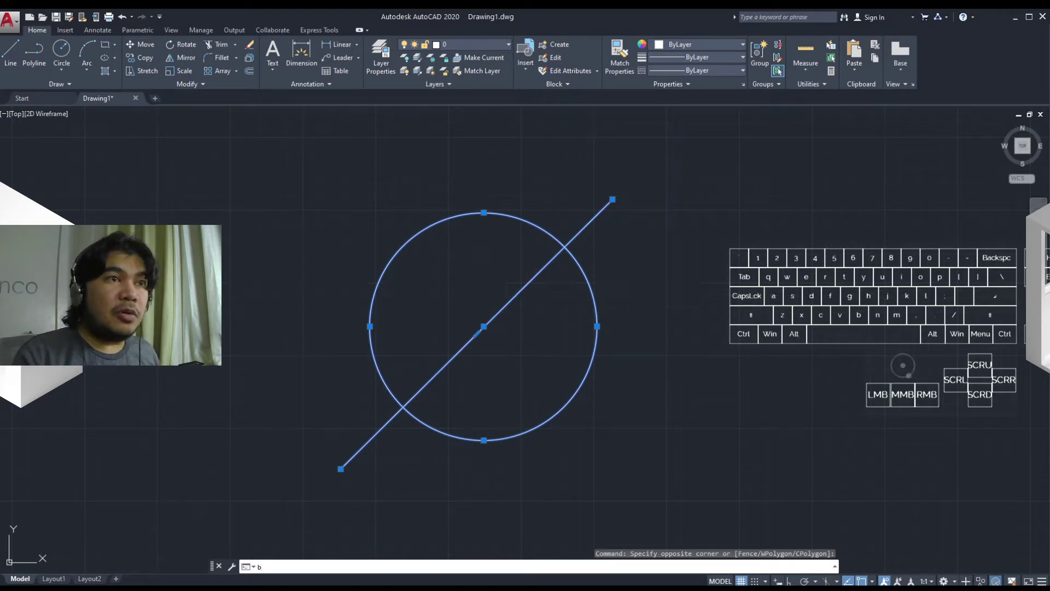
{"action": "key", "text": "Return"}
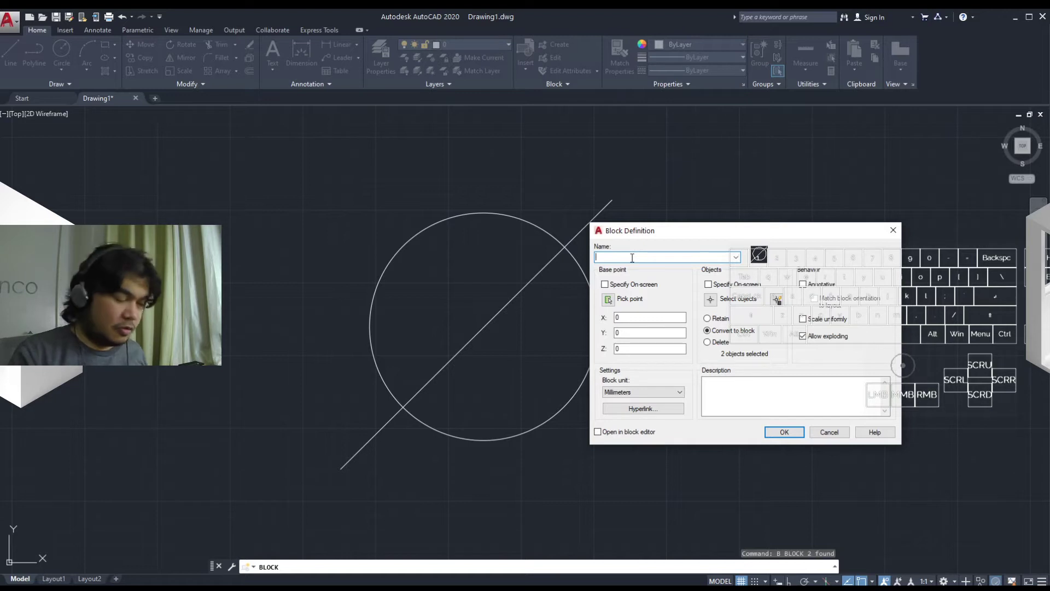
{"action": "type", "text": "Nu"}
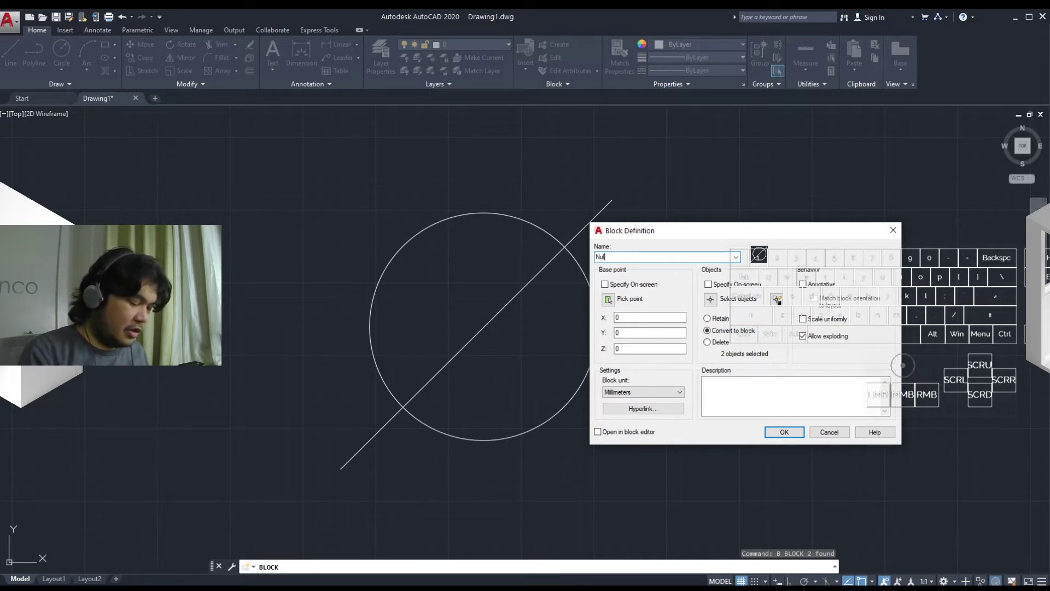
{"action": "type", "text": "llSymbol"}
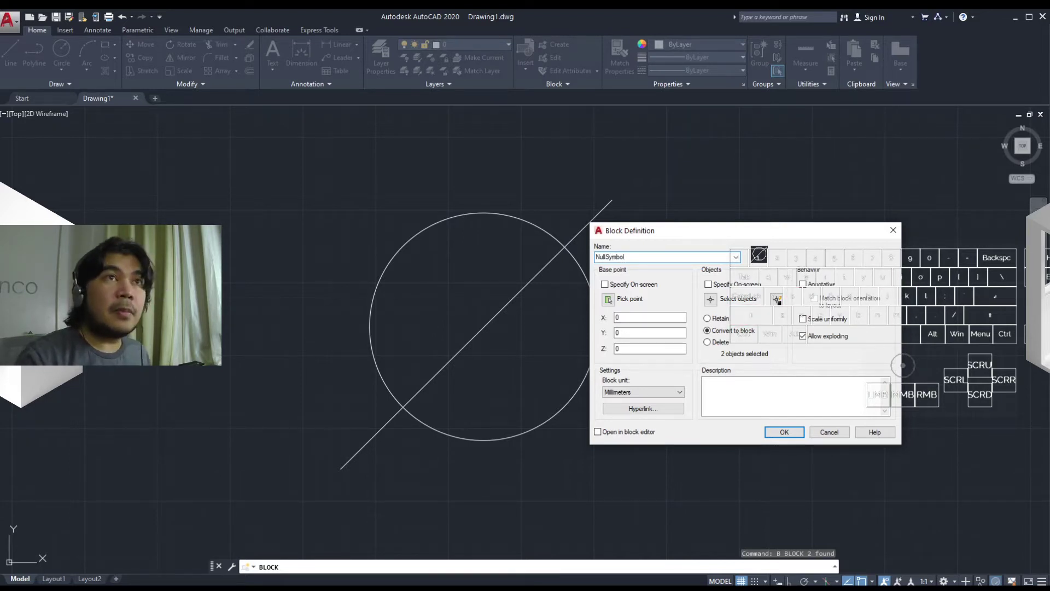
Pick the block's base point on the diagonal line near the circle's centre and create the block
{"action": "left_click_drag", "start_coordinate": [763, 233], "coordinate": [378, 287]}
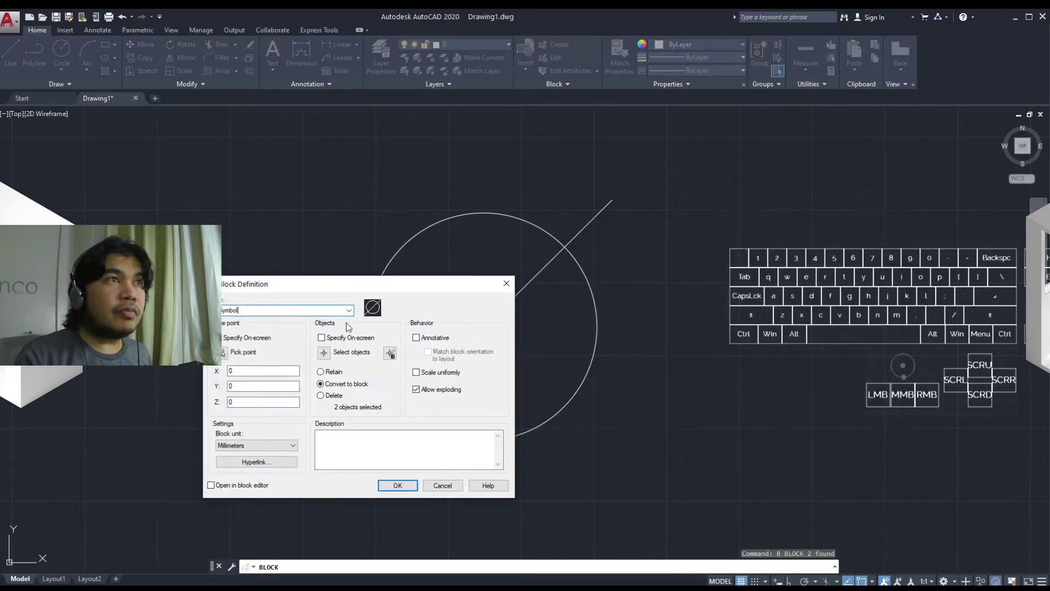
{"action": "left_click", "coordinate": [225, 352]}
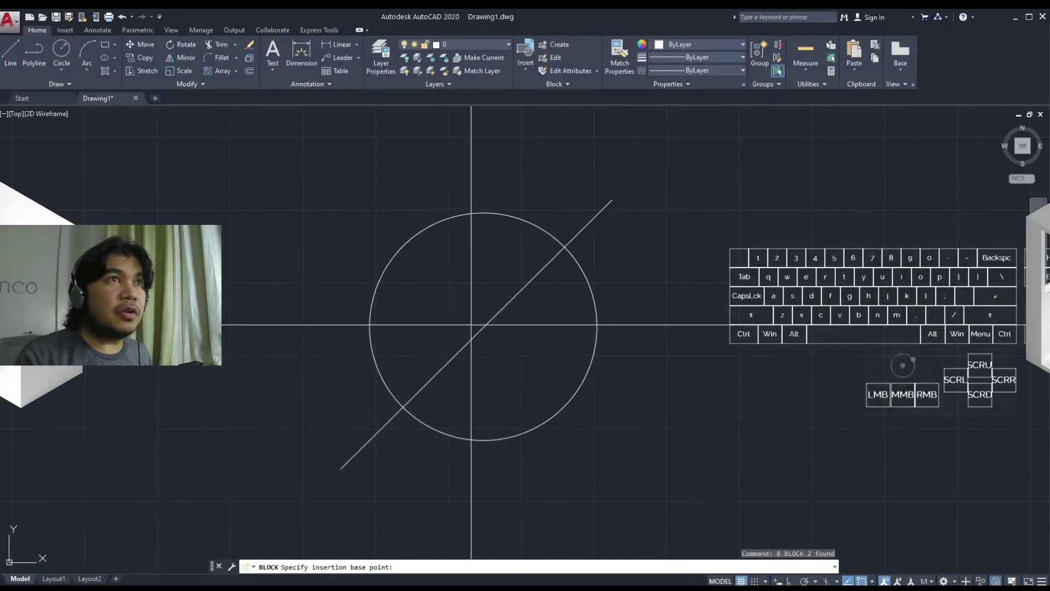
{"action": "left_click", "coordinate": [476, 334]}
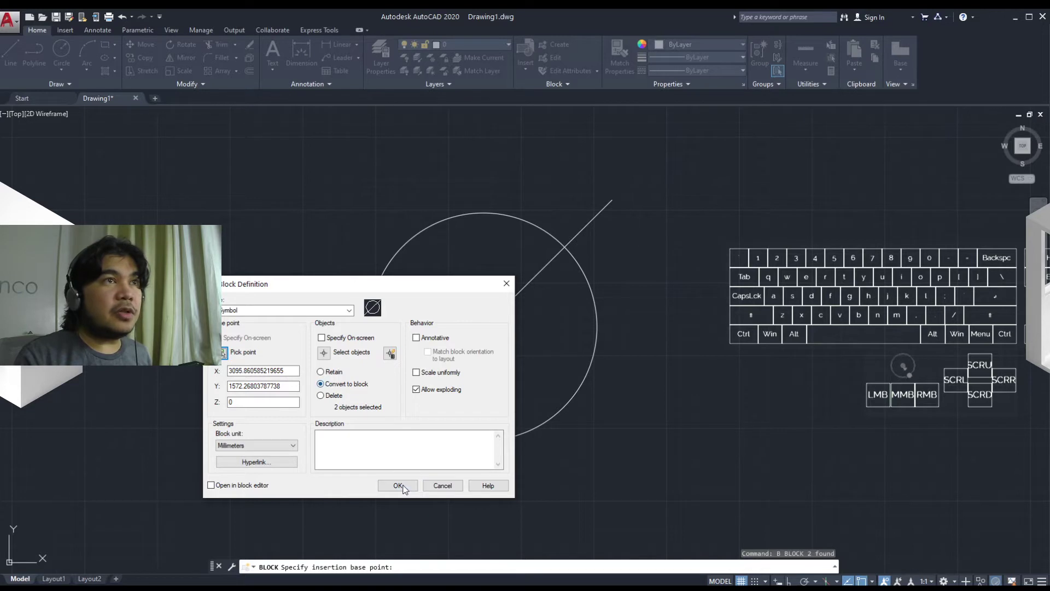
{"action": "left_click", "coordinate": [403, 488]}
Insert a copy of the NullSymbol block above and to the right of the original symbol
{"action": "middle_click_drag", "start_coordinate": [418, 443], "coordinate": [437, 455]}
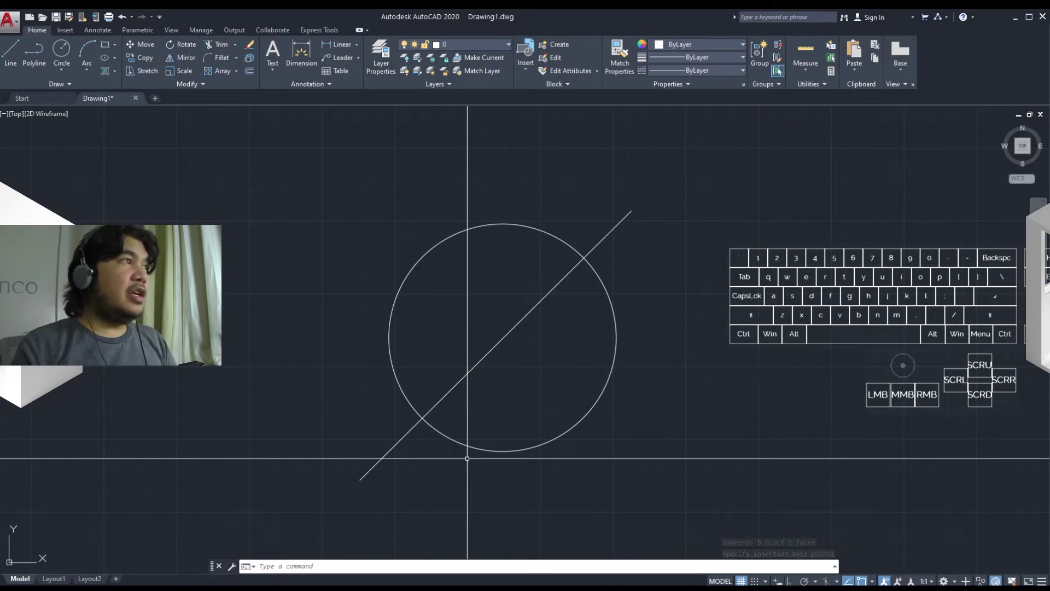
{"action": "mouse_move", "coordinate": [516, 459]}
{"action": "middle_mouse_down"}
{"action": "mouse_move", "coordinate": [450, 464]}
{"action": "mouse_move", "coordinate": [521, 465]}
{"action": "middle_mouse_up"}
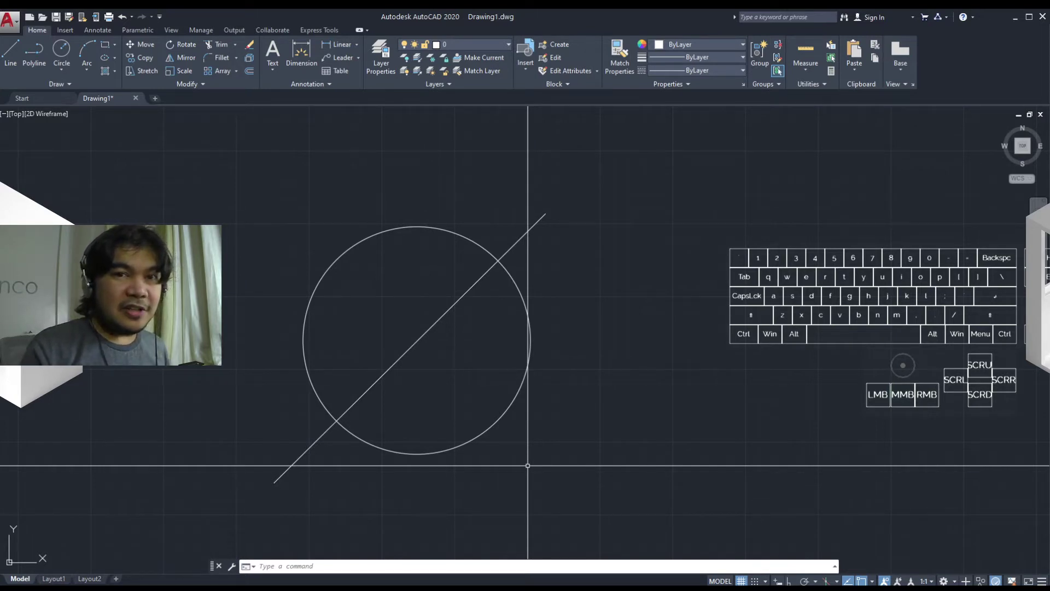
{"action": "type", "text": "i"}
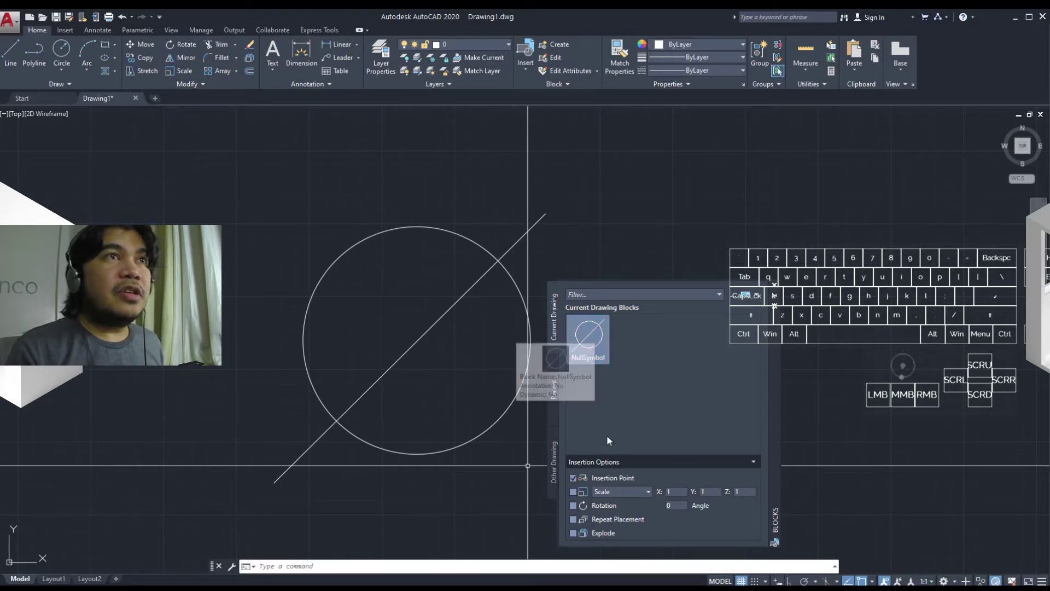
{"action": "left_click", "coordinate": [606, 343]}
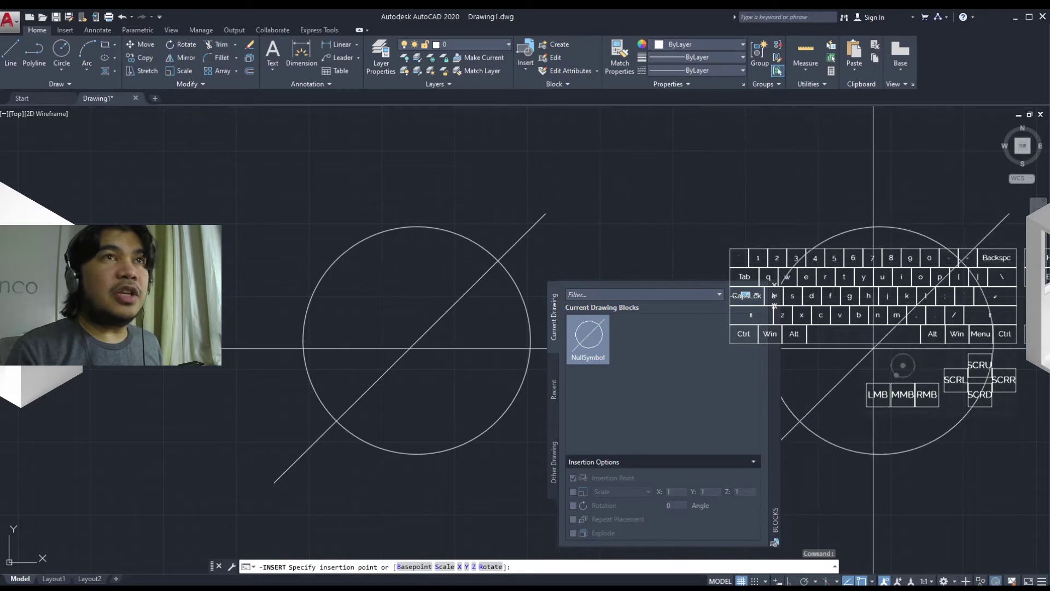
{"action": "left_click", "coordinate": [673, 237]}
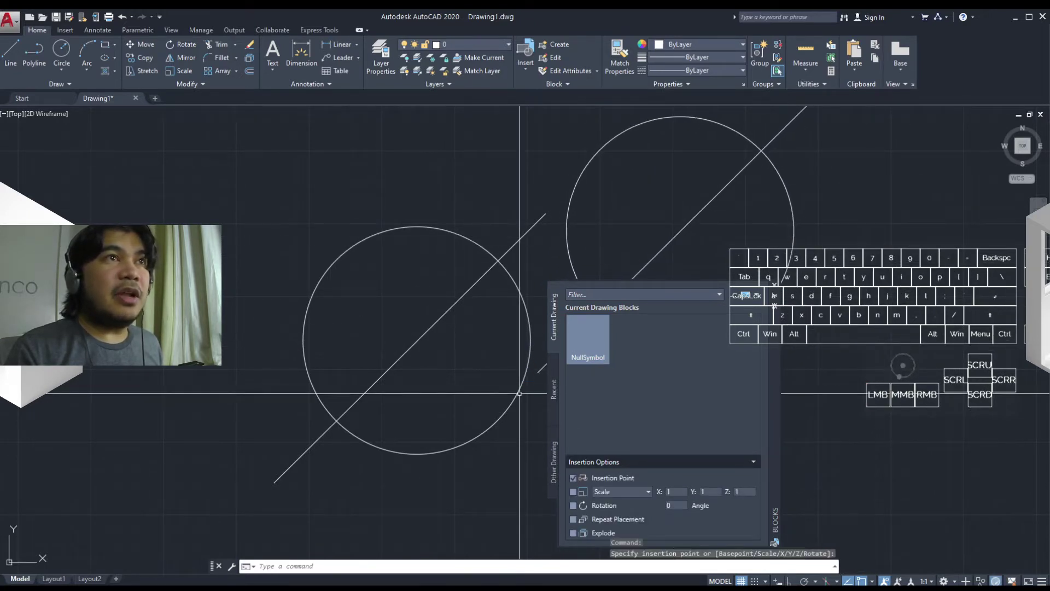
{"action": "mouse_move", "coordinate": [517, 422]}
{"action": "middle_mouse_down"}
{"action": "mouse_move", "coordinate": [452, 415]}
{"action": "mouse_move", "coordinate": [343, 439]}
{"action": "middle_mouse_up"}
{"action": "scroll", "coordinate": [408, 423], "scroll_direction": "down", "scroll_amount": 3}
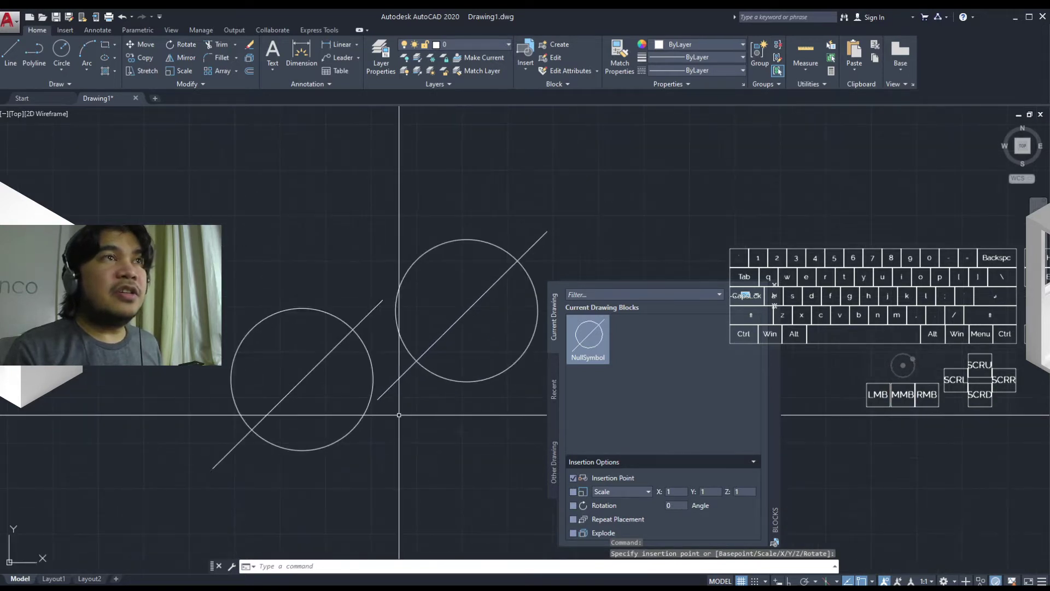
{"action": "mouse_move", "coordinate": [408, 424]}
{"action": "middle_mouse_down"}
{"action": "mouse_move", "coordinate": [419, 398]}
{"action": "mouse_move", "coordinate": [437, 394]}
{"action": "mouse_move", "coordinate": [447, 405]}
{"action": "middle_mouse_up"}
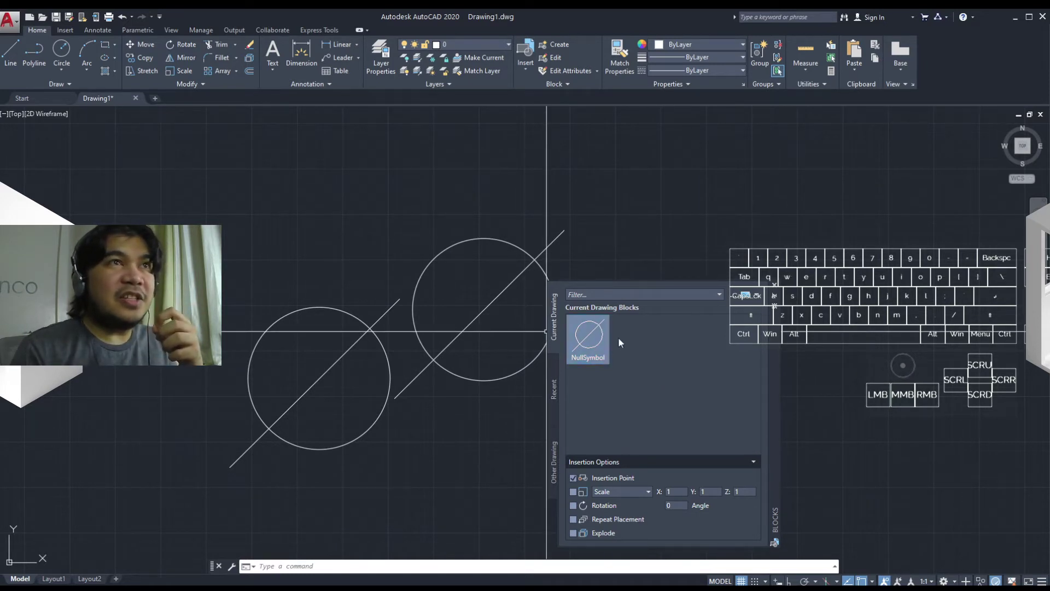
Enable the Scale insertion option so block scale is specified on screen during placement
{"action": "mouse_move", "coordinate": [607, 338]}
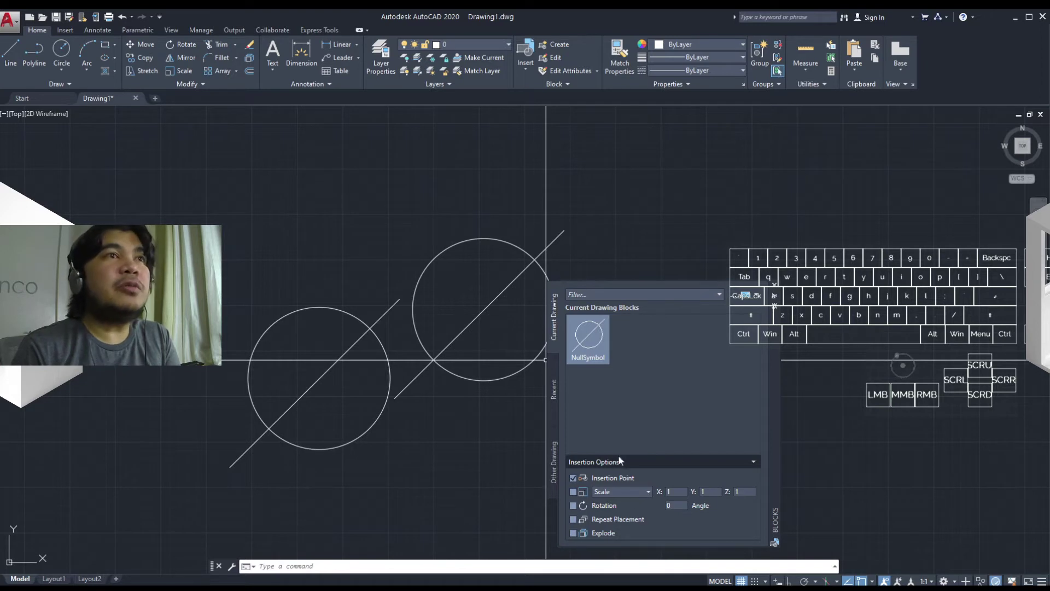
{"action": "left_click", "coordinate": [573, 494]}
{"action": "left_click", "coordinate": [648, 491]}
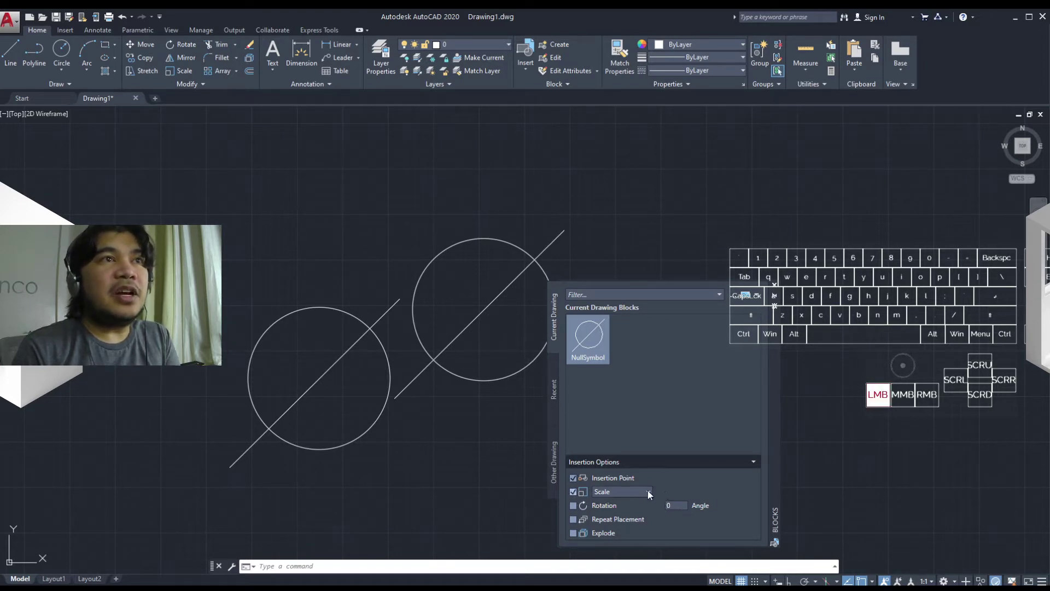
{"action": "left_click", "coordinate": [647, 490]}
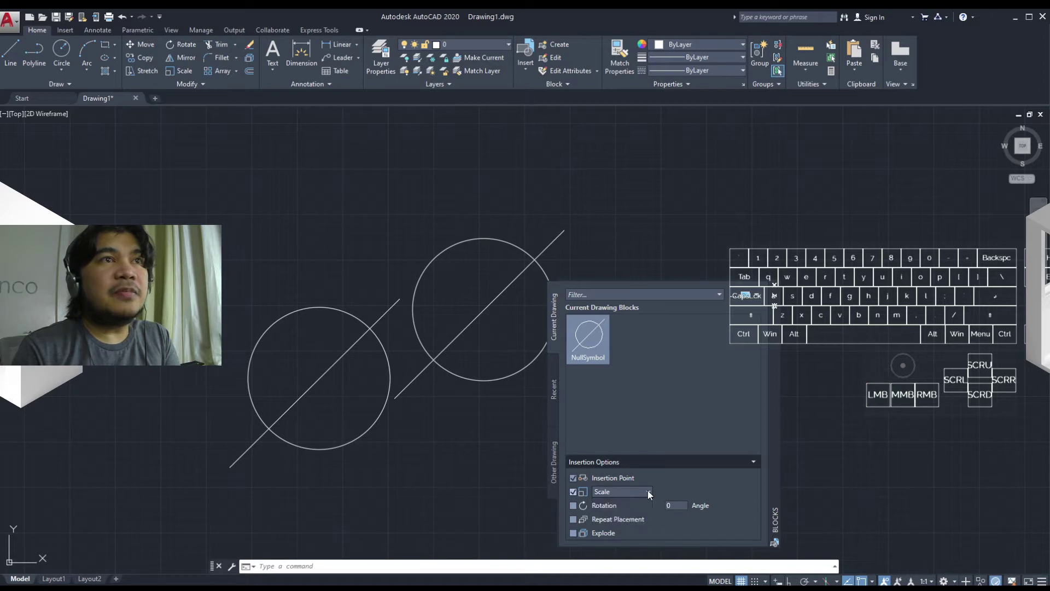
{"action": "left_click", "coordinate": [573, 492]}
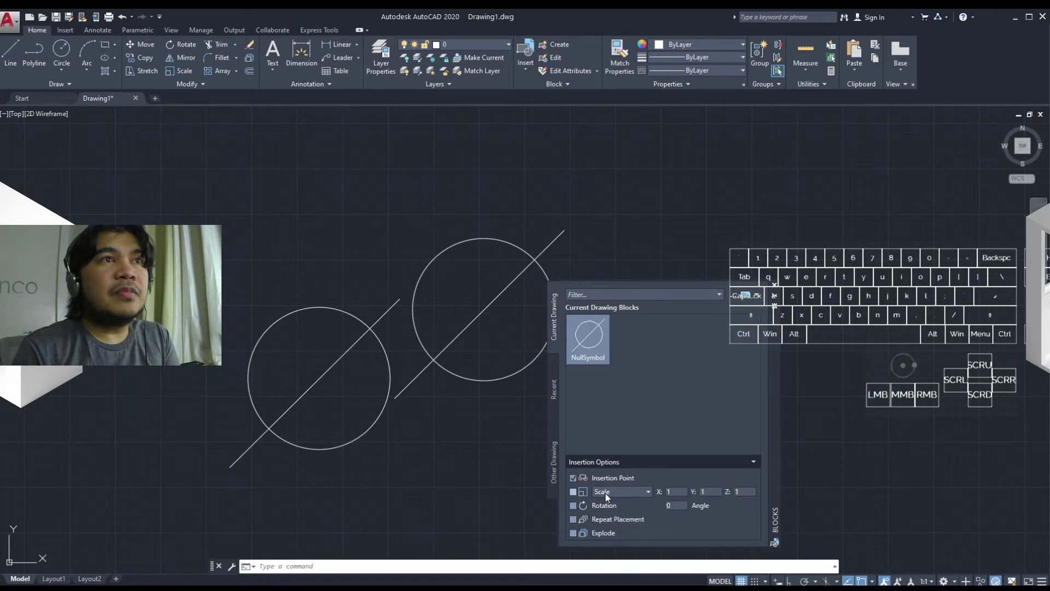
{"action": "left_click", "coordinate": [573, 491]}
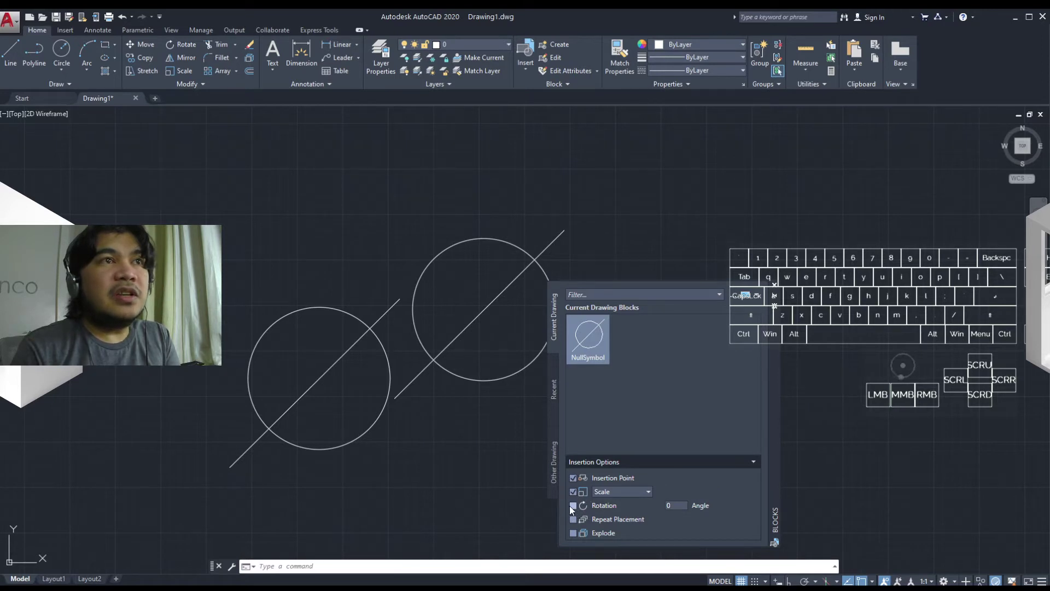
Insert a NullSymbol block below the two existing symbols with X and Y scale factors of 2
{"action": "left_click", "coordinate": [592, 352]}
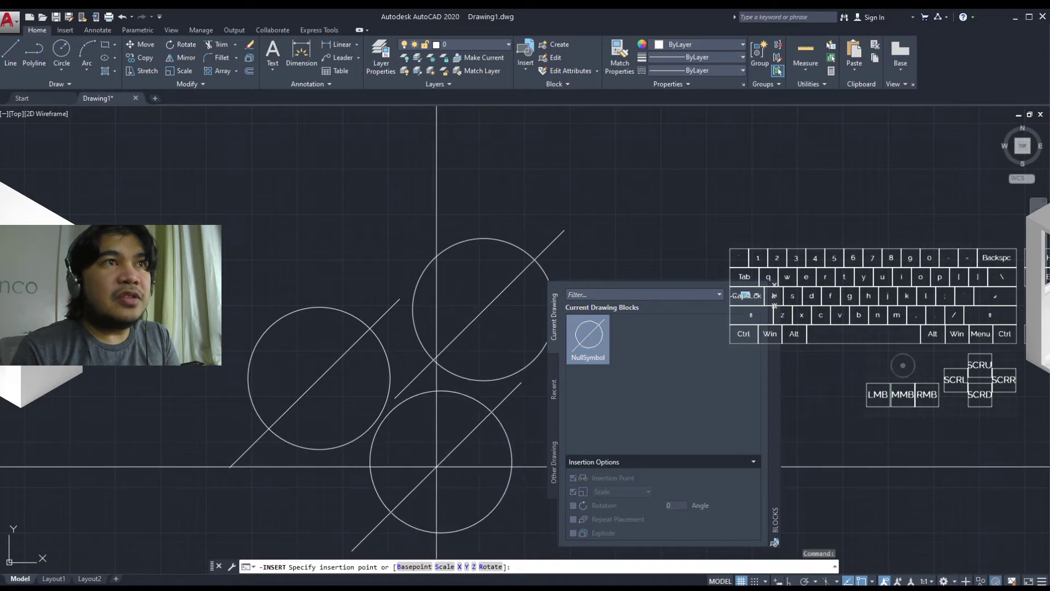
{"action": "left_click", "coordinate": [440, 461]}
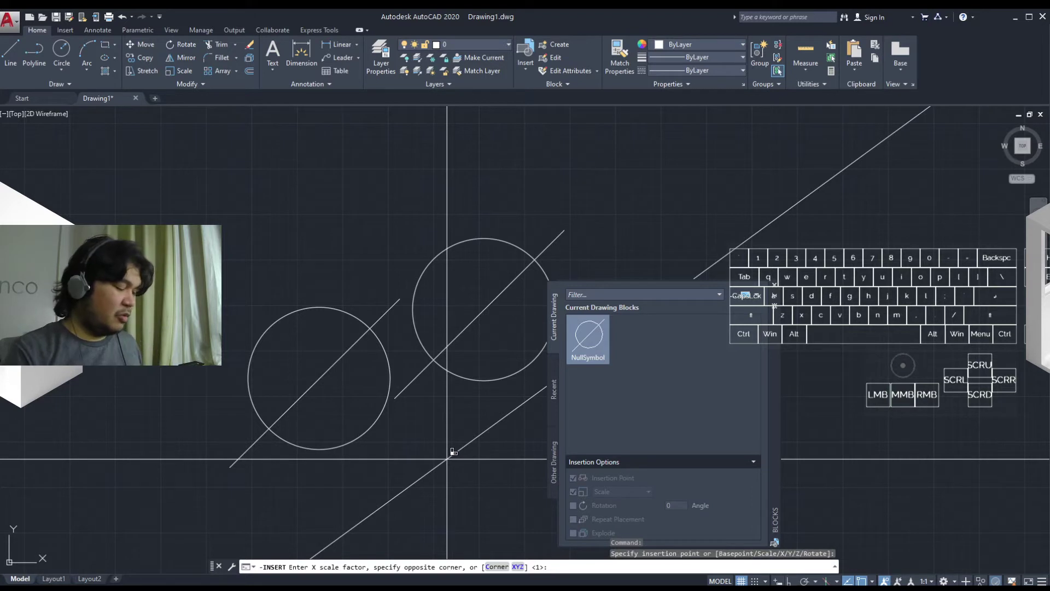
{"action": "type", "text": "2"}
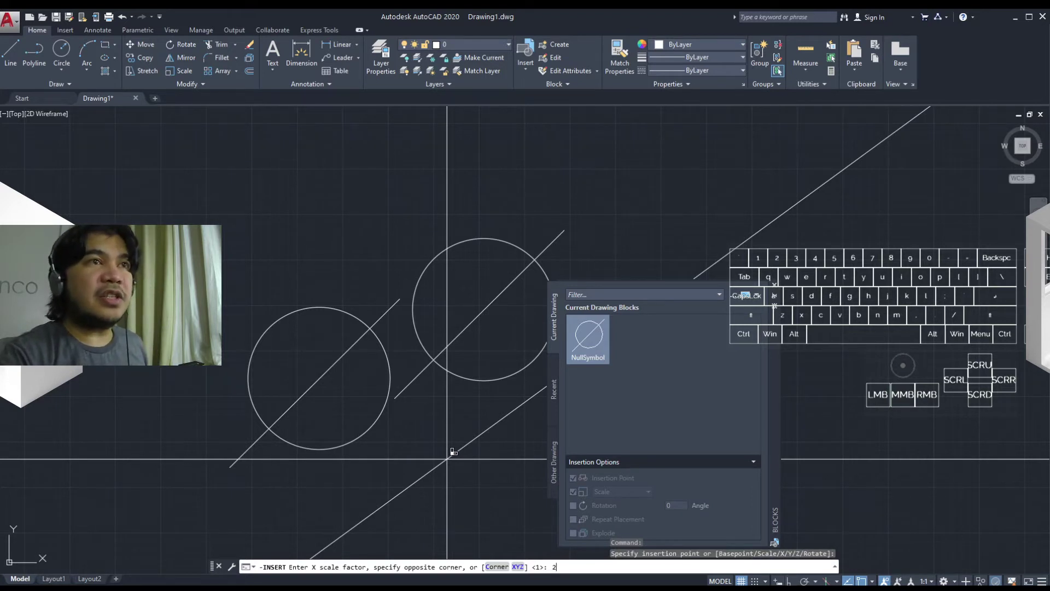
{"action": "key", "text": "Return"}
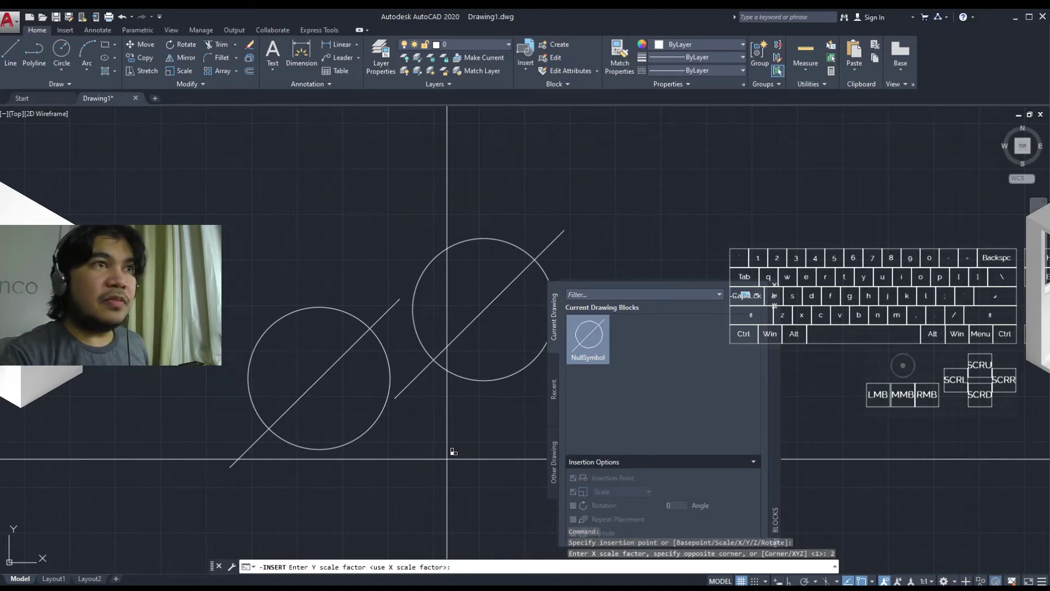
{"action": "type", "text": "2"}
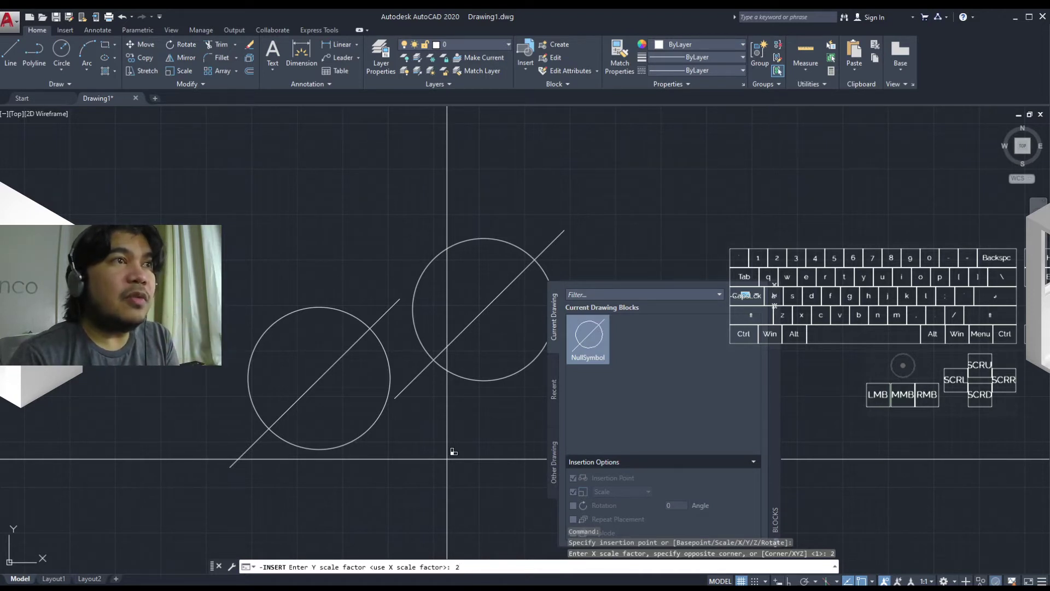
{"action": "key", "text": "Return"}
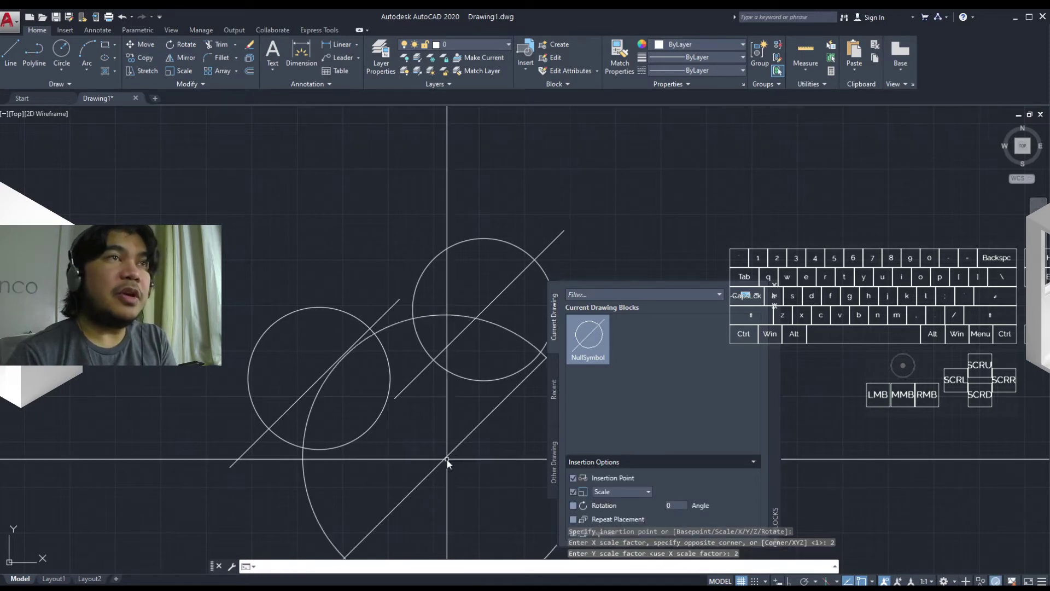
Move the double-size symbol from its centre down and to the right, clear of the two smaller symbols
{"action": "scroll", "coordinate": [437, 418], "scroll_direction": "down", "scroll_amount": 4}
{"action": "scroll", "coordinate": [446, 427], "scroll_direction": "up", "scroll_amount": 2}
{"action": "middle_click_drag", "start_coordinate": [406, 432], "coordinate": [239, 434]}
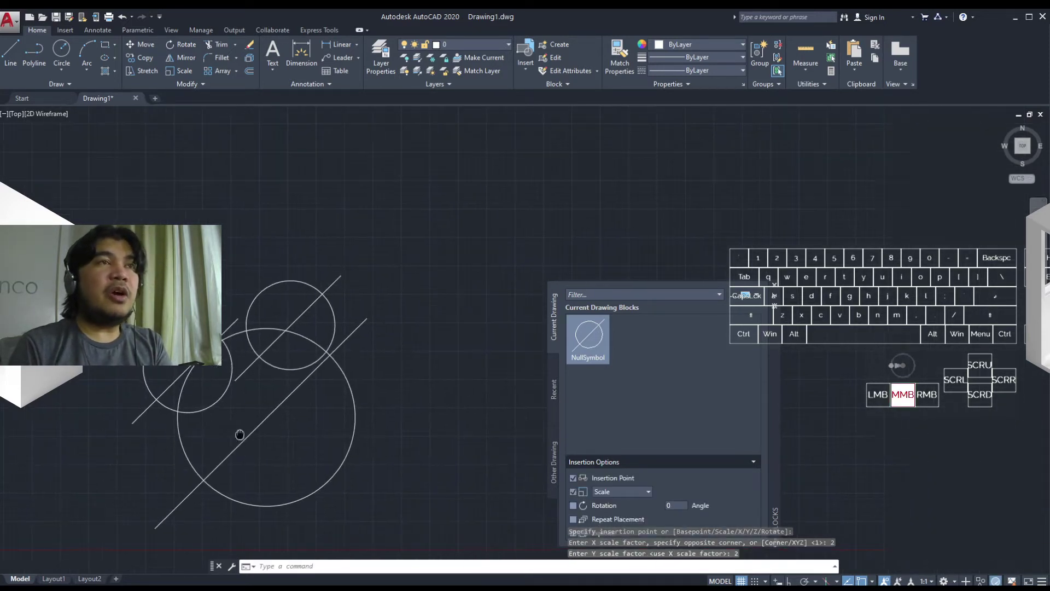
{"action": "left_click", "coordinate": [351, 461]}
{"action": "left_click", "coordinate": [303, 452]}
{"action": "middle_click_drag", "start_coordinate": [305, 460], "coordinate": [334, 461]}
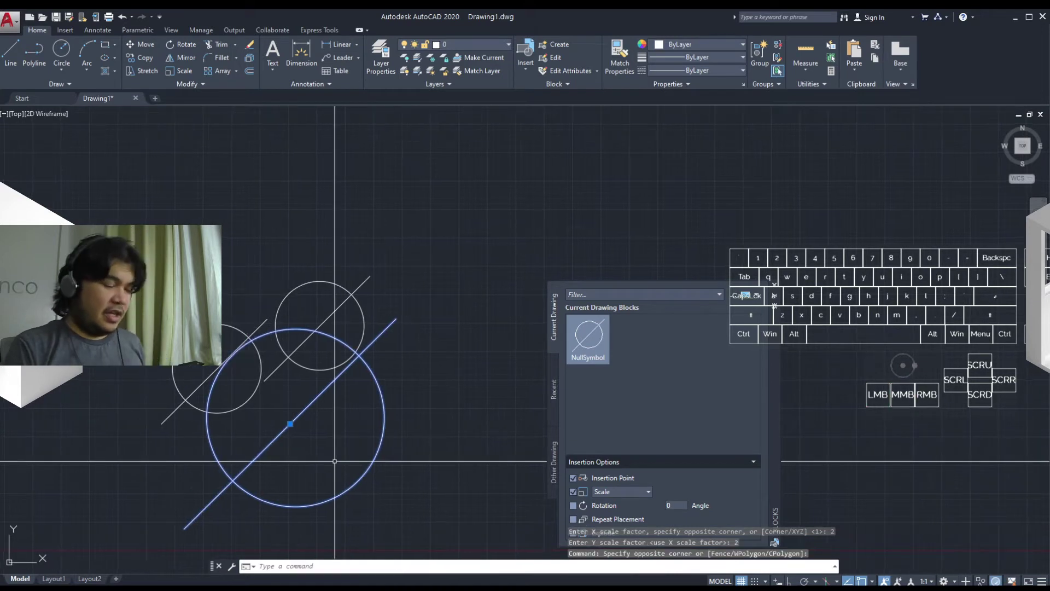
{"action": "type", "text": "m"}
{"action": "left_click", "coordinate": [295, 417]}
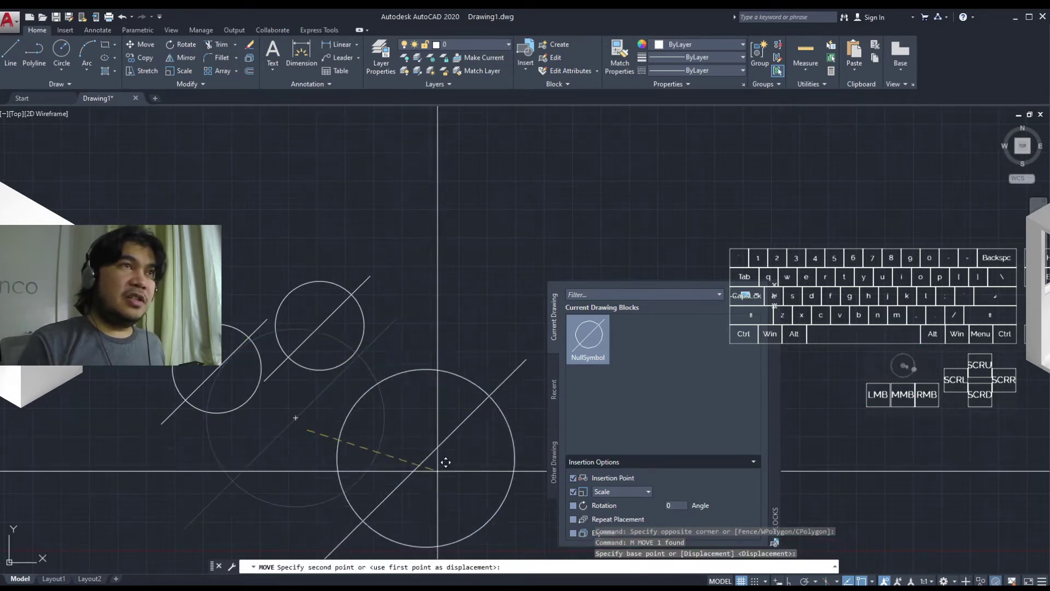
{"action": "left_click", "coordinate": [400, 464]}
{"action": "middle_click_drag", "start_coordinate": [360, 471], "coordinate": [376, 428]}
{"action": "scroll", "coordinate": [404, 425], "scroll_direction": "down", "scroll_amount": 3}
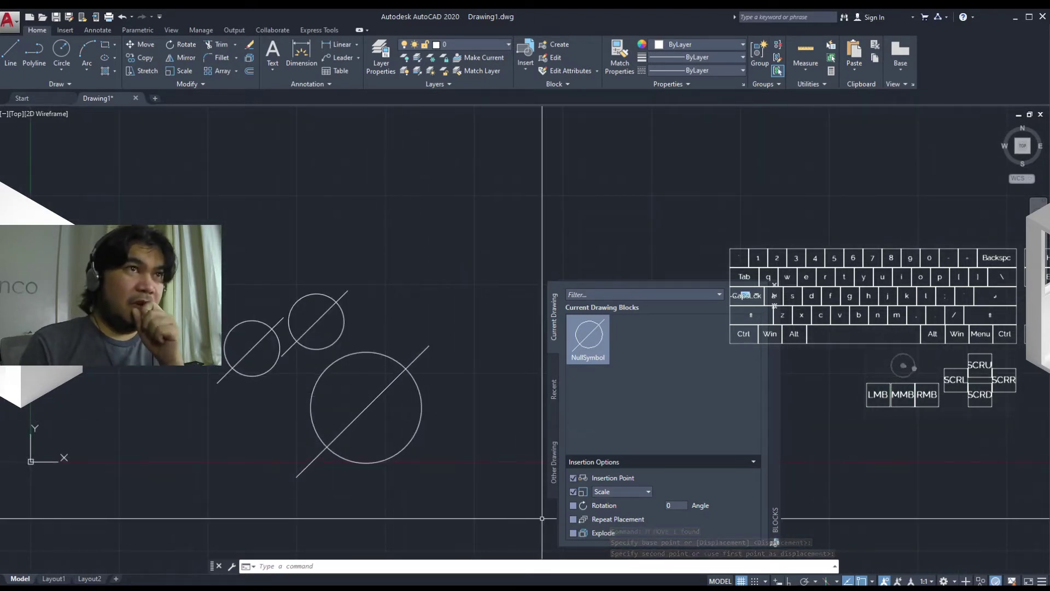
Enable the Rotation insertion option and insert a NullSymbol above the double-size symbol with X and Y scale 1.5, rotated 90 degrees
{"action": "left_click", "coordinate": [572, 505]}
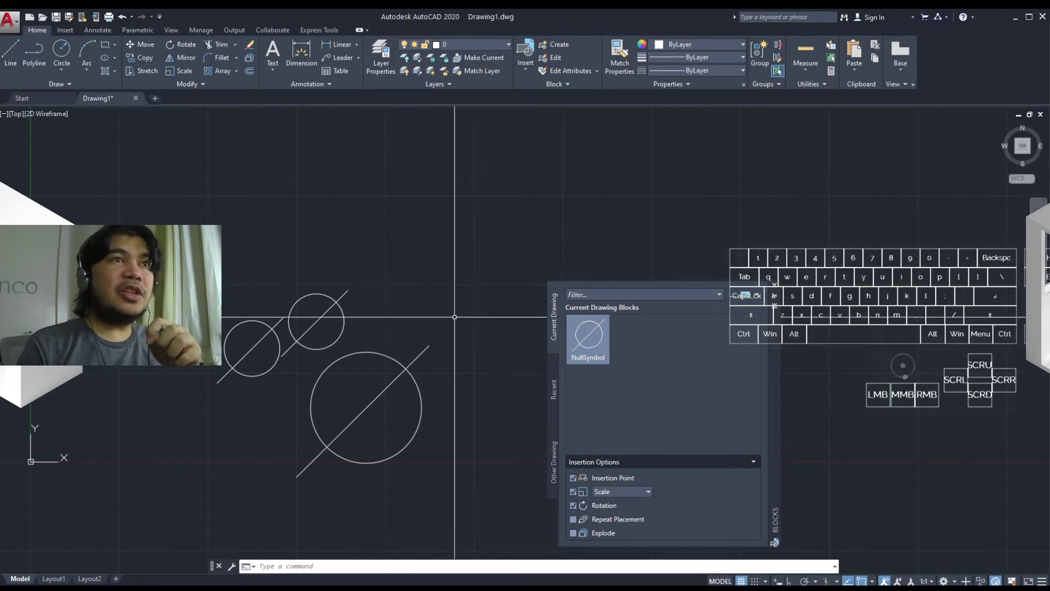
{"action": "left_click", "coordinate": [586, 337]}
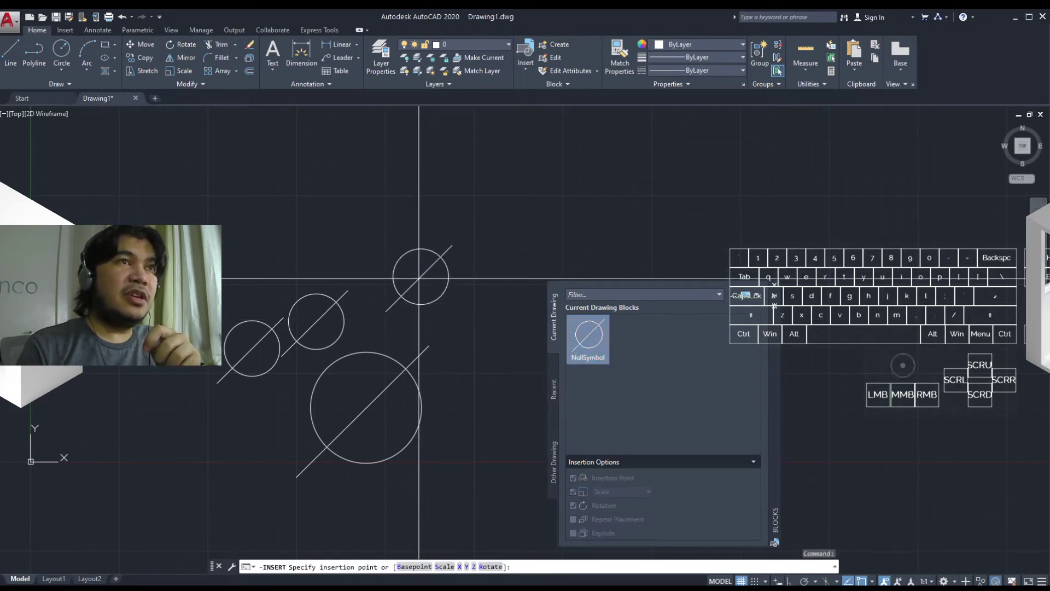
{"action": "left_click", "coordinate": [419, 277]}
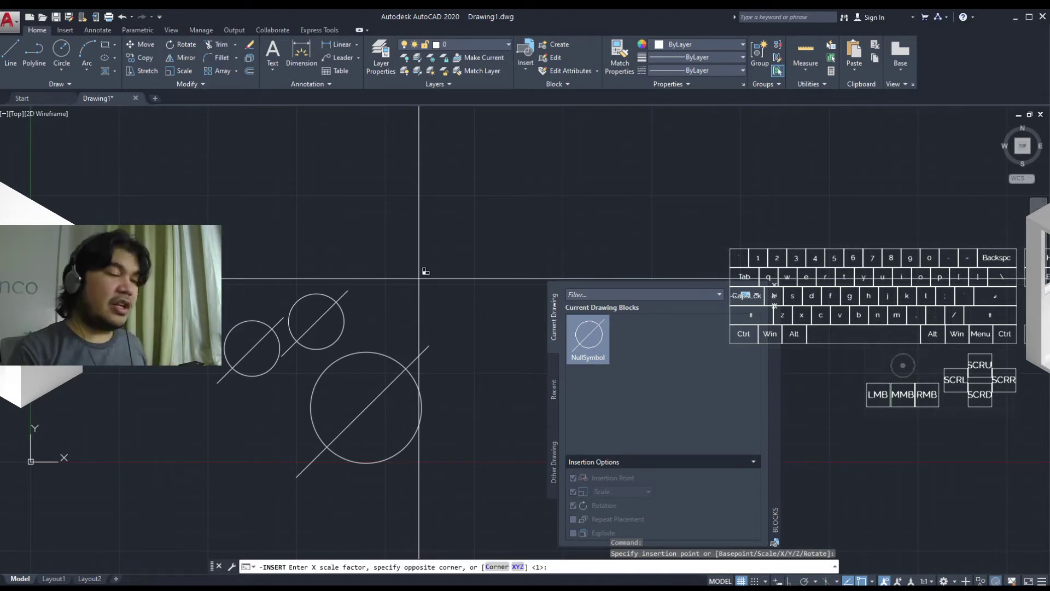
{"action": "type", "text": "1.5"}
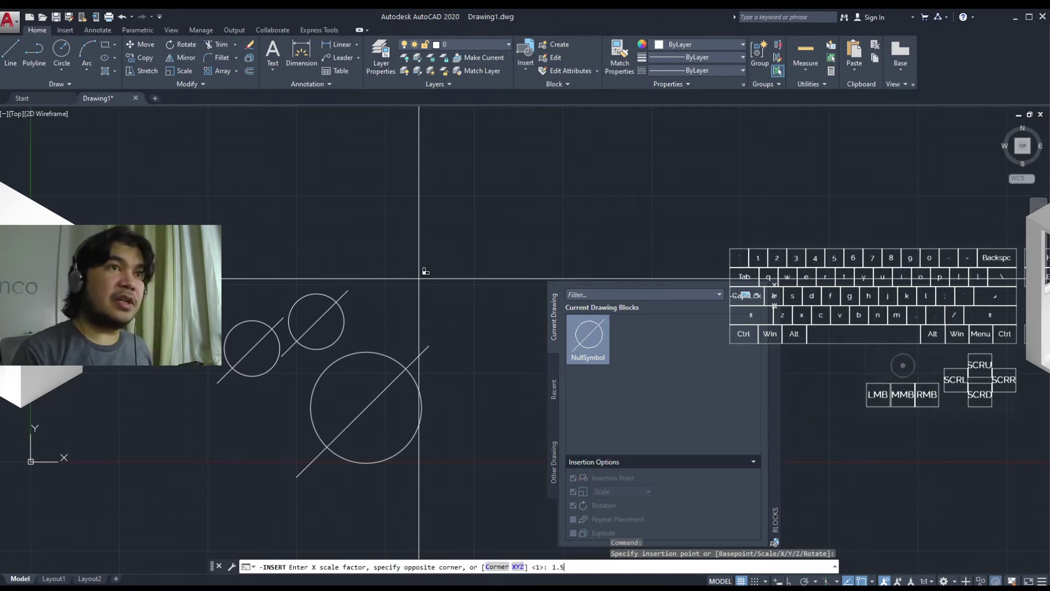
{"action": "key", "text": "Return"}
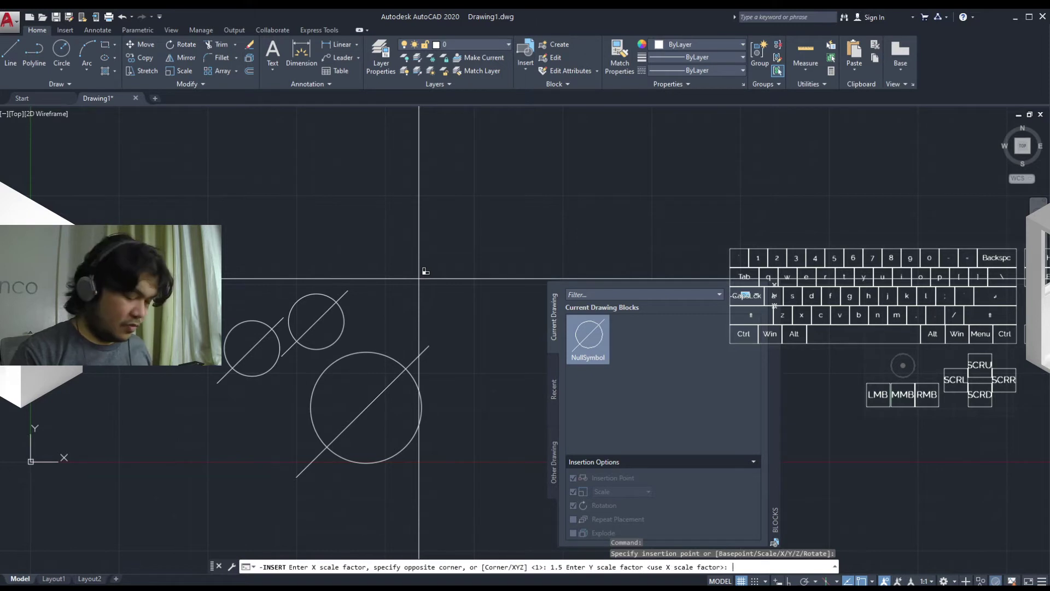
{"action": "type", "text": "1.5"}
{"action": "key", "text": "space"}
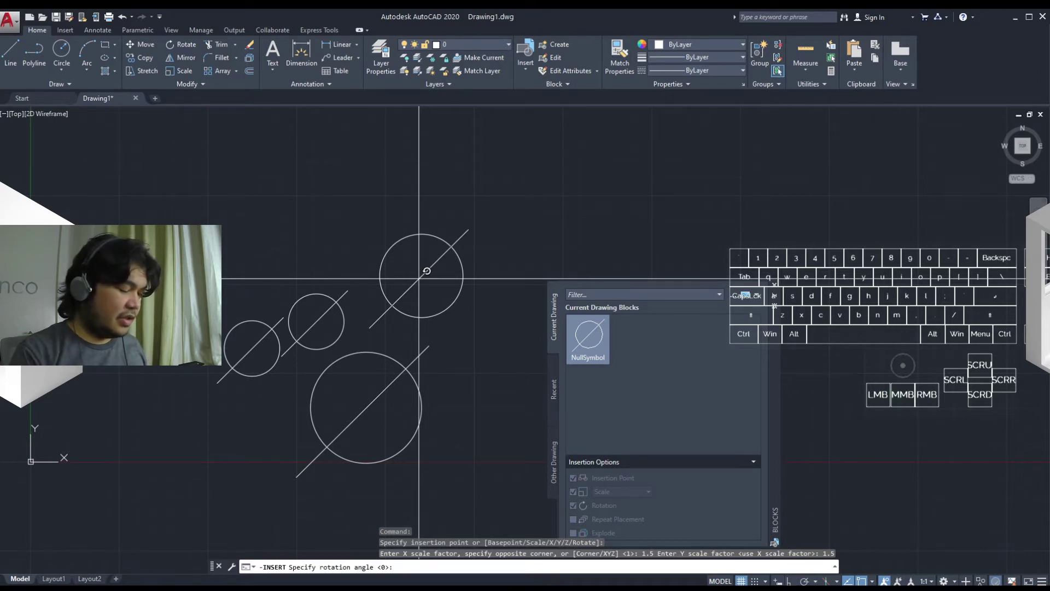
{"action": "type", "text": "90"}
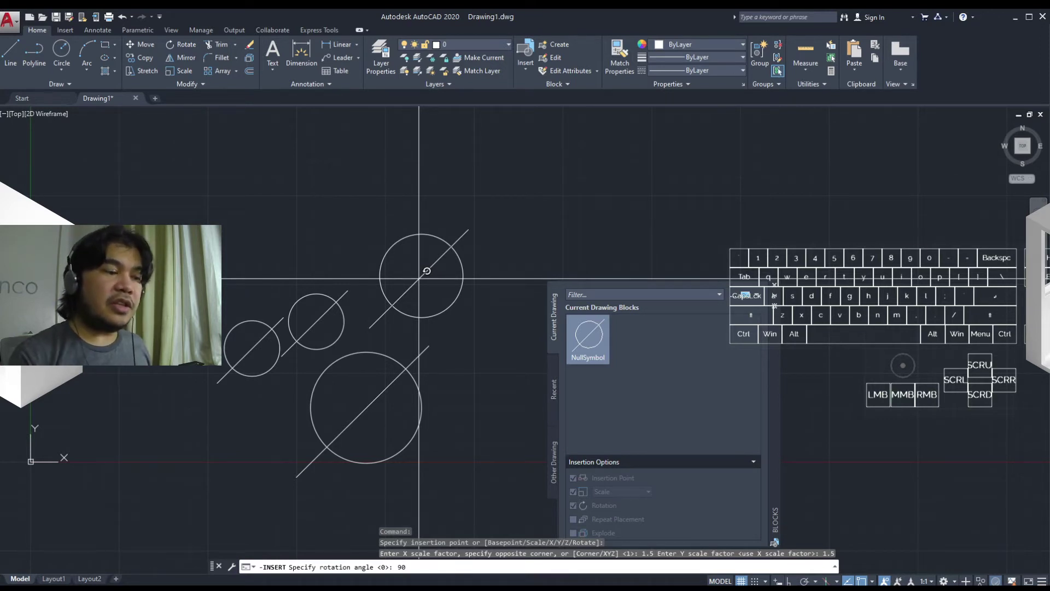
{"action": "key", "text": "space"}
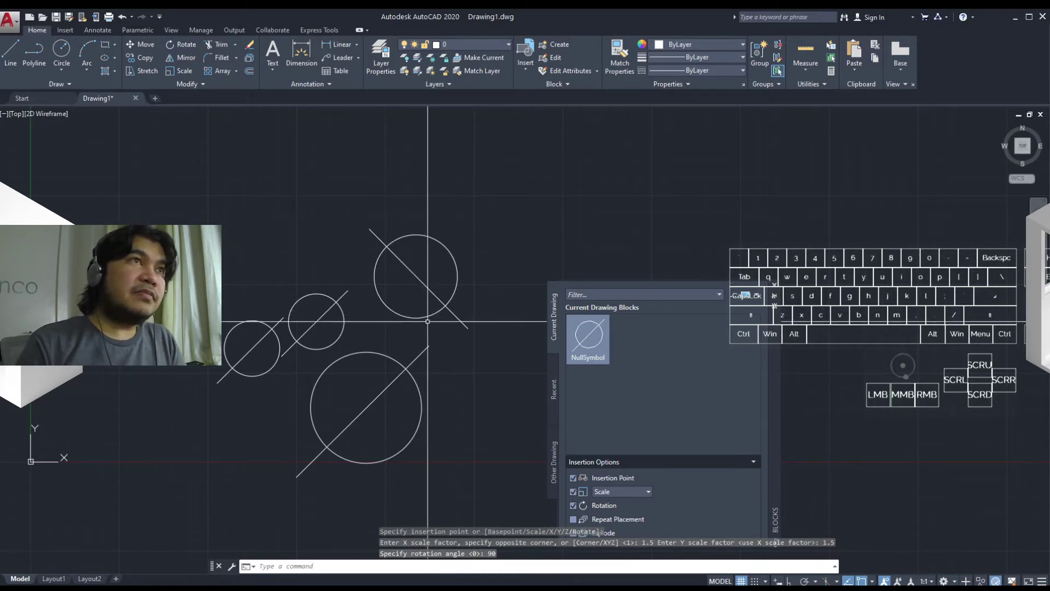
Move the rotated symbol slightly down and to the left, closer to the other symbols
{"action": "left_click_drag", "start_coordinate": [428, 321], "coordinate": [419, 307]}
{"action": "type", "text": "m"}
{"action": "key", "text": "space"}
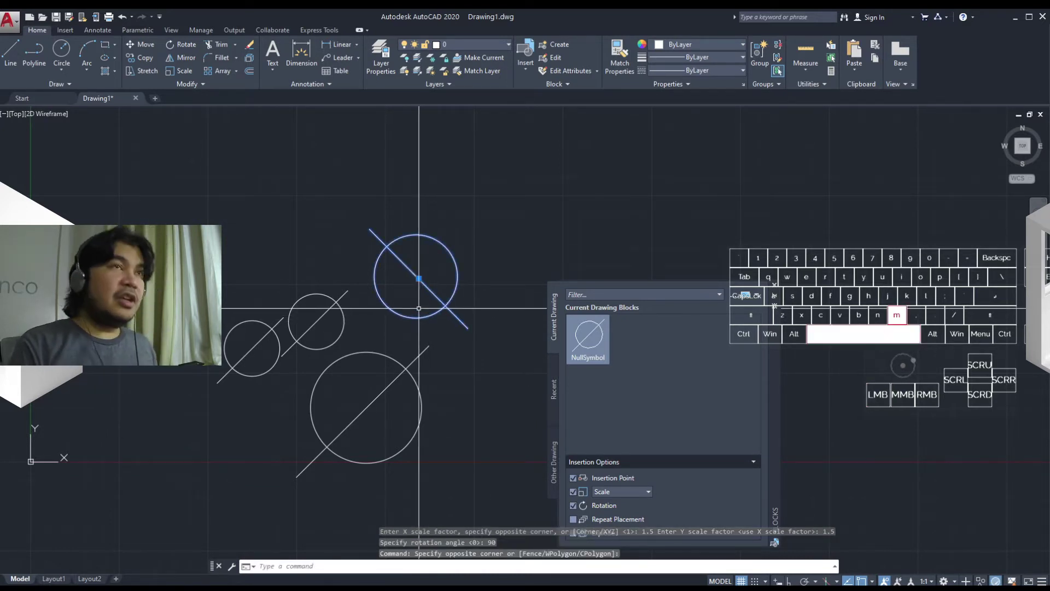
{"action": "left_click", "coordinate": [498, 233]}
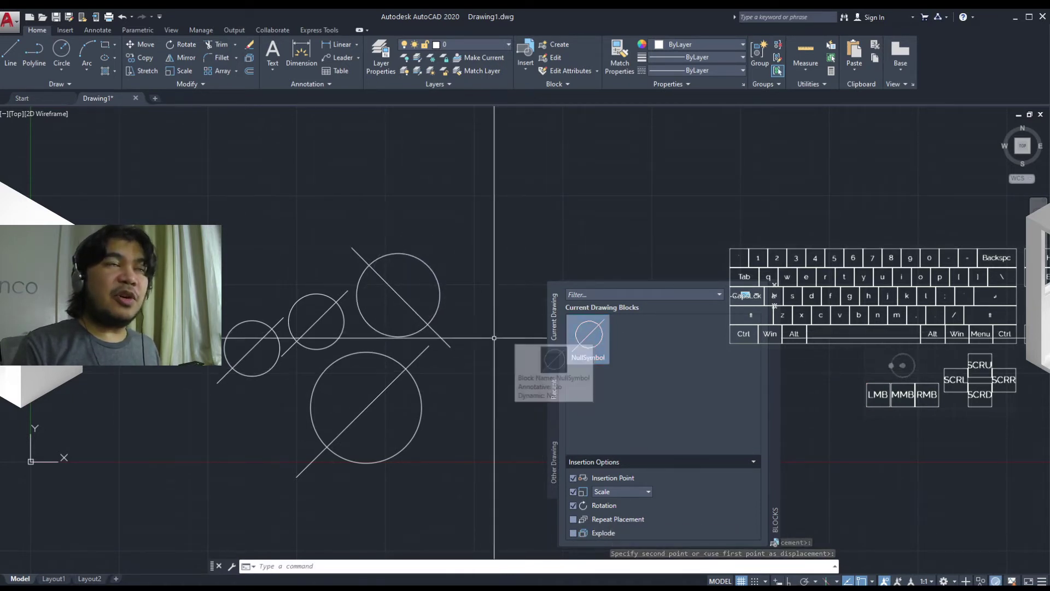
{"action": "mouse_move", "coordinate": [463, 356]}
{"action": "middle_mouse_down"}
{"action": "mouse_move", "coordinate": [480, 366]}
{"action": "mouse_move", "coordinate": [464, 366]}
{"action": "middle_mouse_up"}
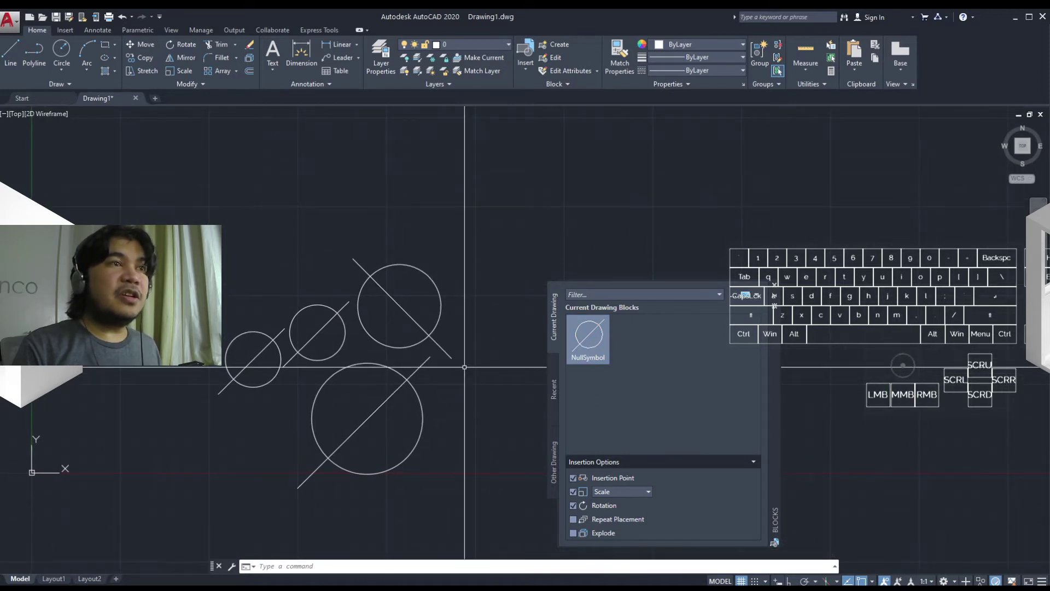
{"action": "left_click", "coordinate": [436, 325]}
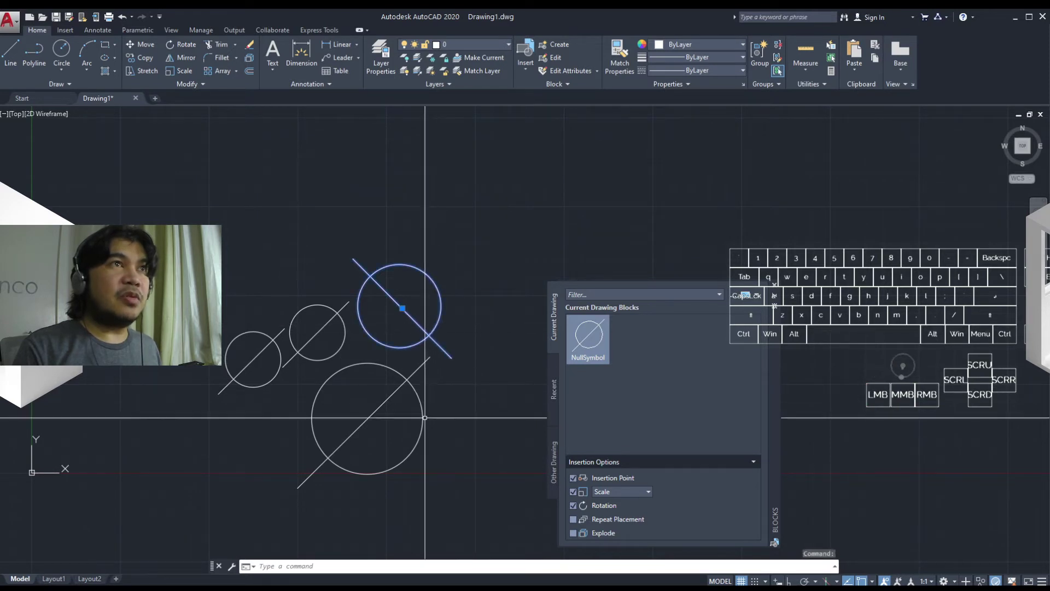
{"action": "middle_click_drag", "start_coordinate": [435, 325], "coordinate": [477, 318]}
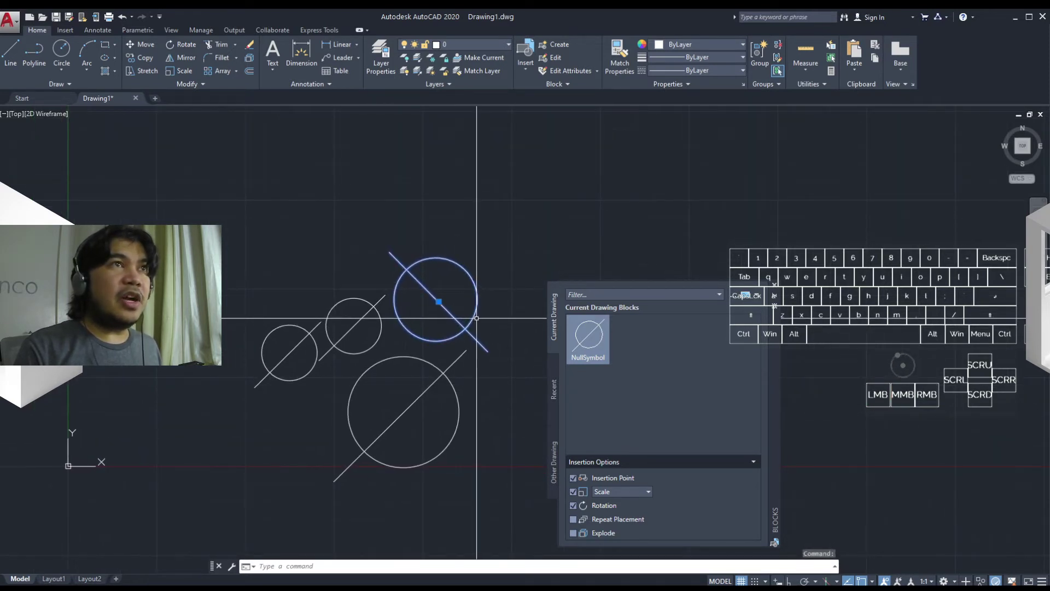
{"action": "double_click", "coordinate": [474, 317]}
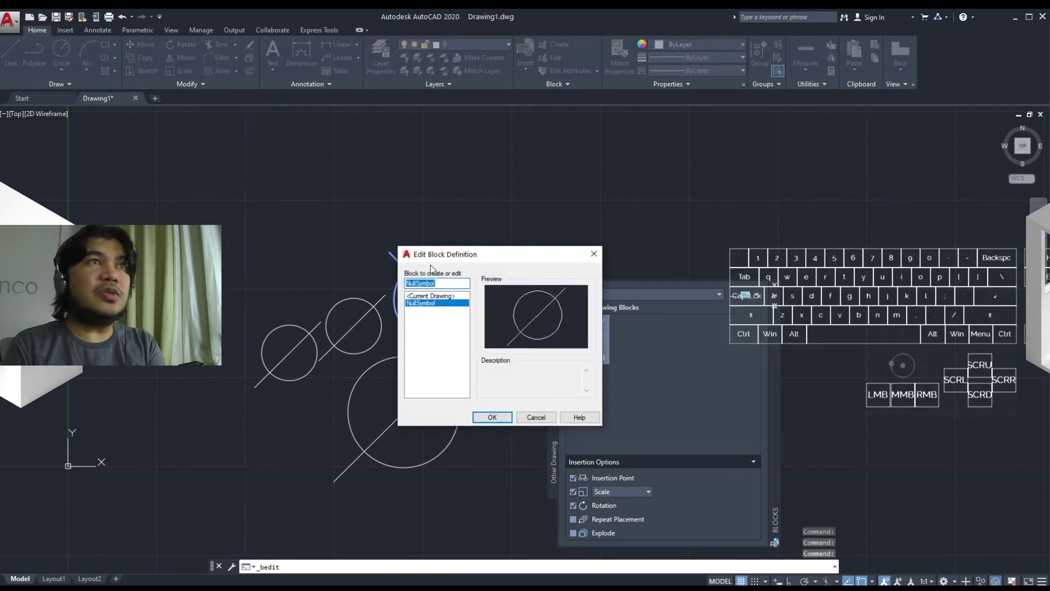
{"action": "left_click", "coordinate": [536, 417]}
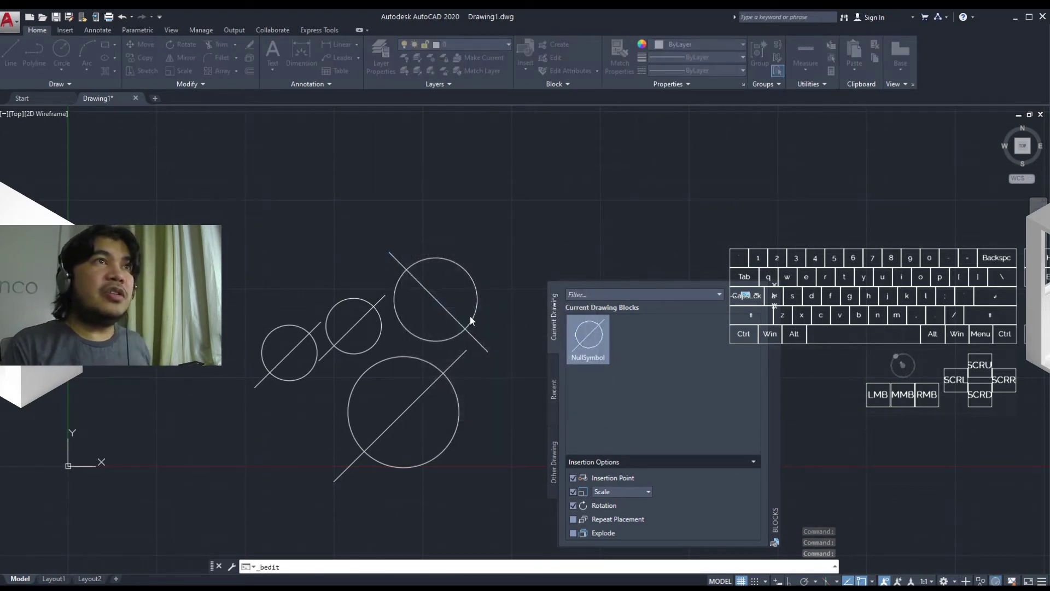
Open the rotated NullSymbol for in-place editing with REFEDIT, automatically selecting all nested objects
{"action": "left_click", "coordinate": [473, 280]}
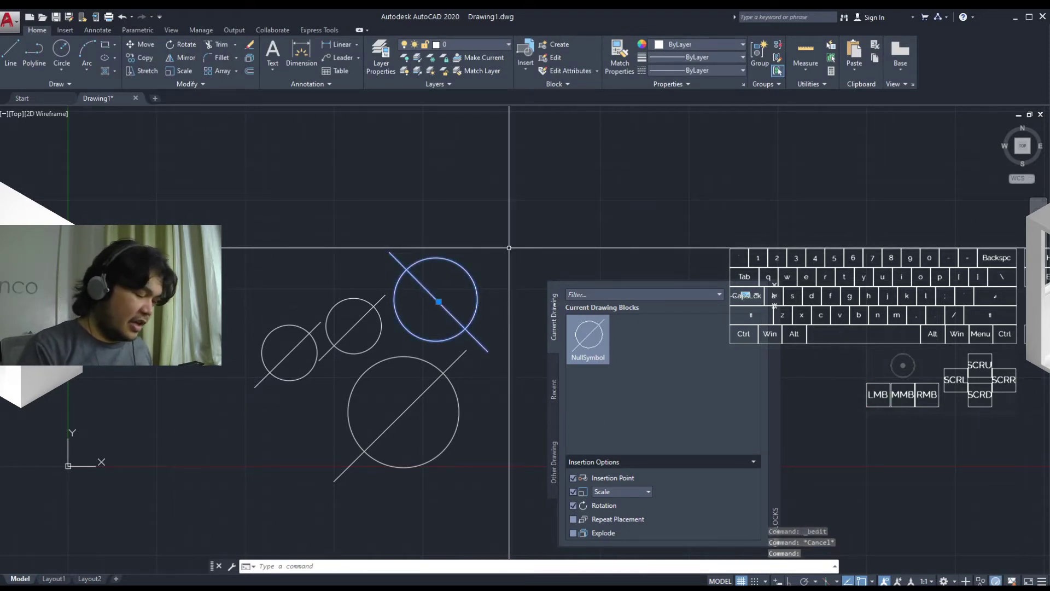
{"action": "type", "text": "refedit"}
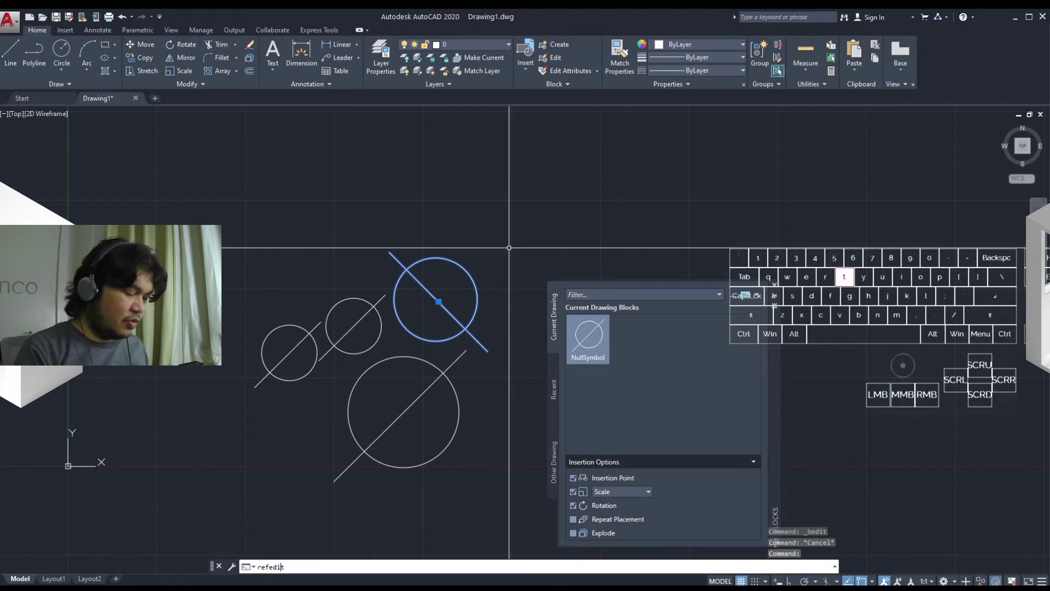
{"action": "key", "text": "Return"}
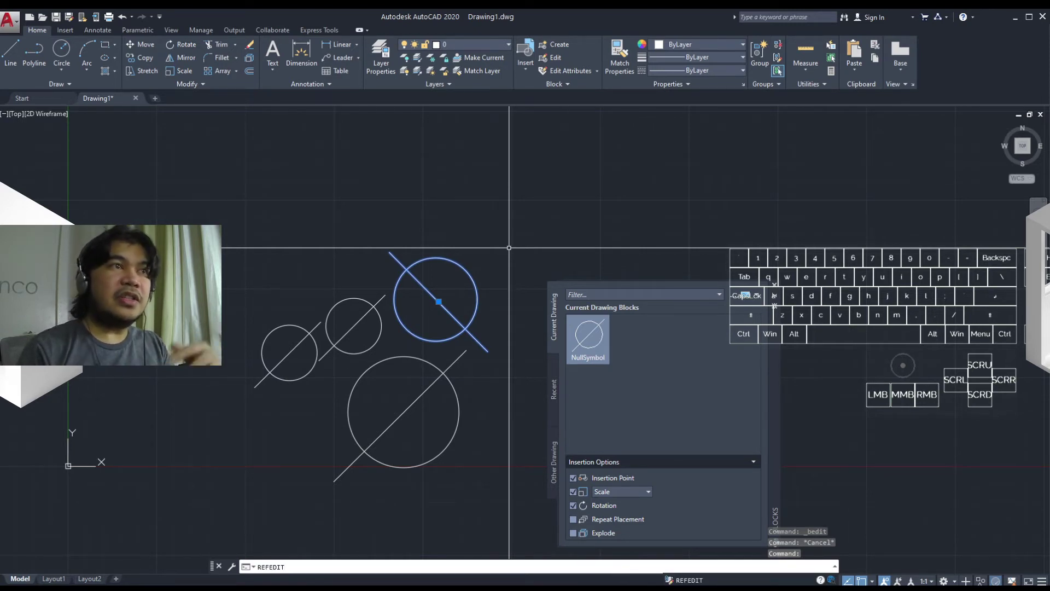
{"action": "key", "text": "Return"}
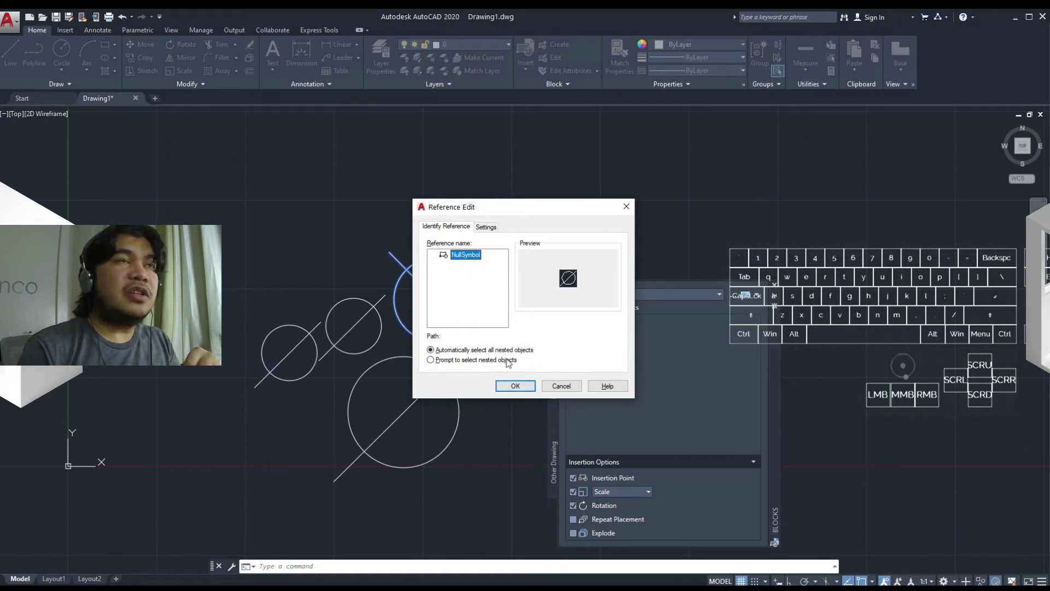
{"action": "left_click_drag", "start_coordinate": [530, 206], "coordinate": [544, 239]}
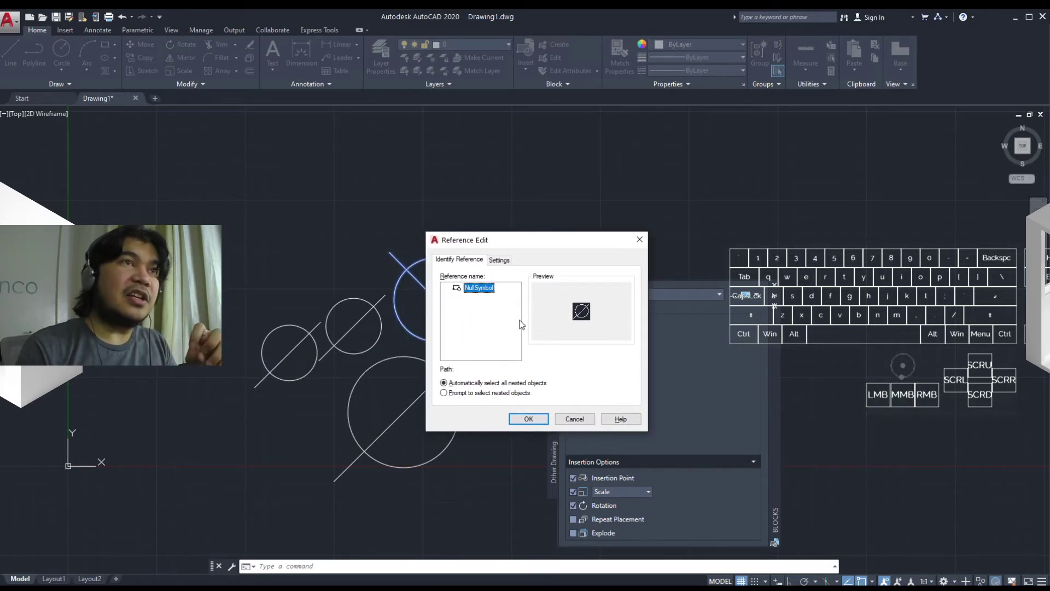
{"action": "left_click", "coordinate": [528, 419]}
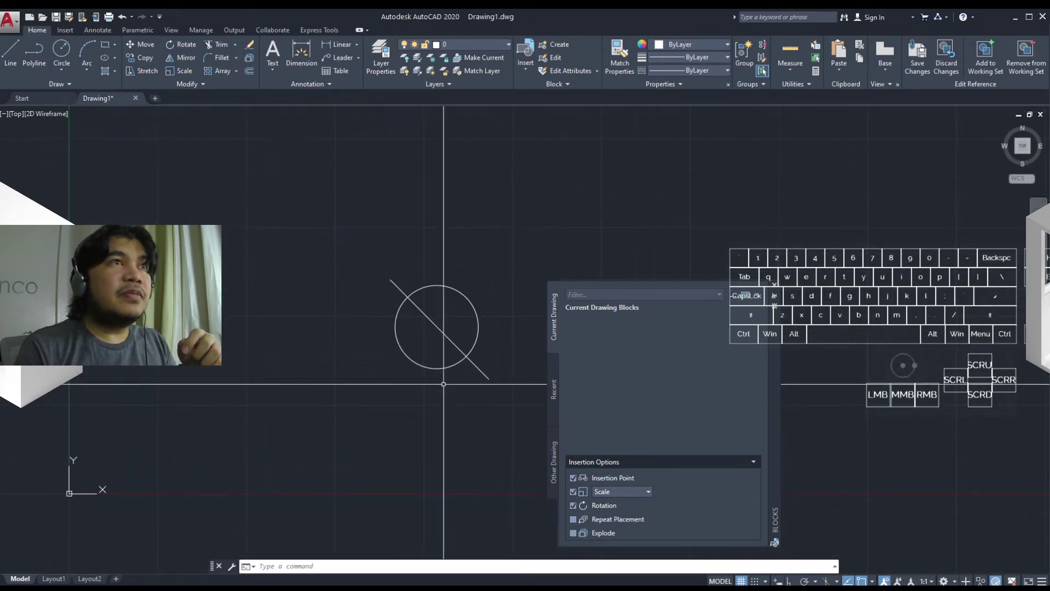
{"action": "scroll", "coordinate": [451, 333], "scroll_direction": "up", "scroll_amount": 4}
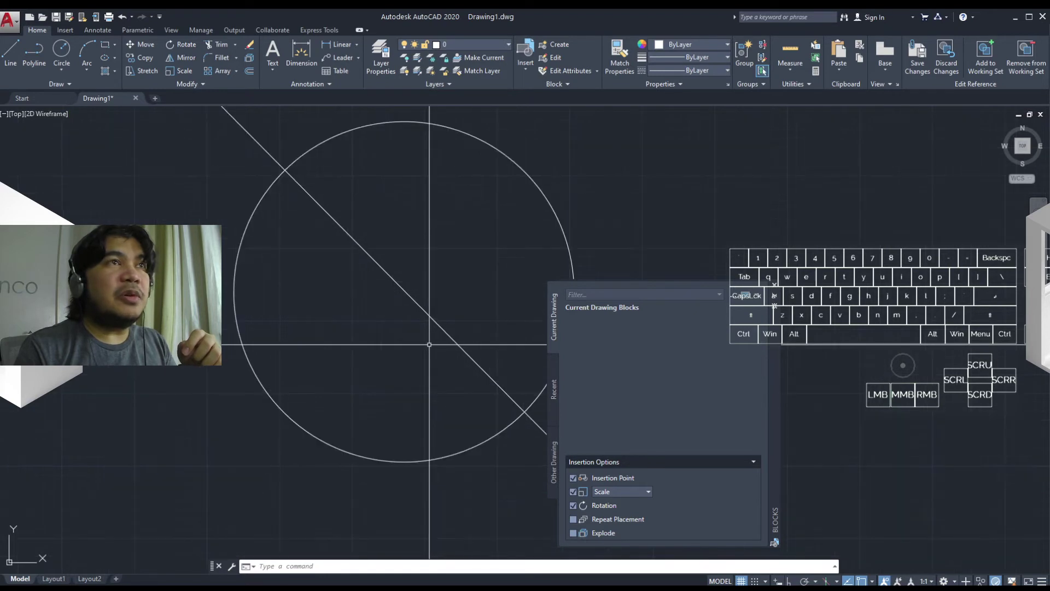
{"action": "middle_click_drag", "start_coordinate": [430, 345], "coordinate": [331, 360]}
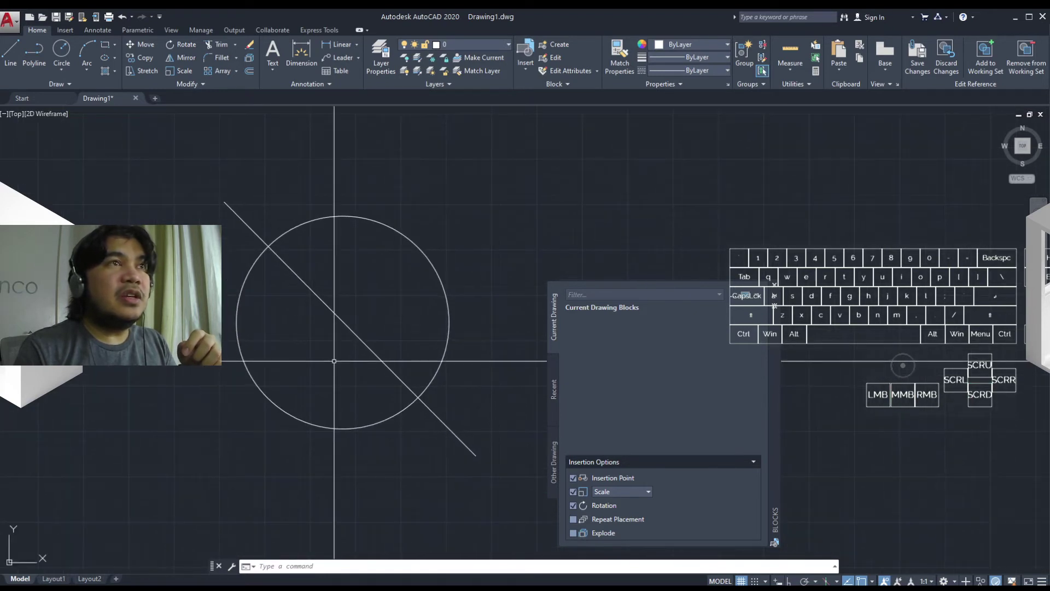
{"action": "scroll", "coordinate": [331, 383], "scroll_direction": "down", "scroll_amount": 4}
{"action": "middle_click_drag", "start_coordinate": [334, 400], "coordinate": [433, 370]}
{"action": "scroll", "coordinate": [385, 380], "scroll_direction": "up", "scroll_amount": 2}
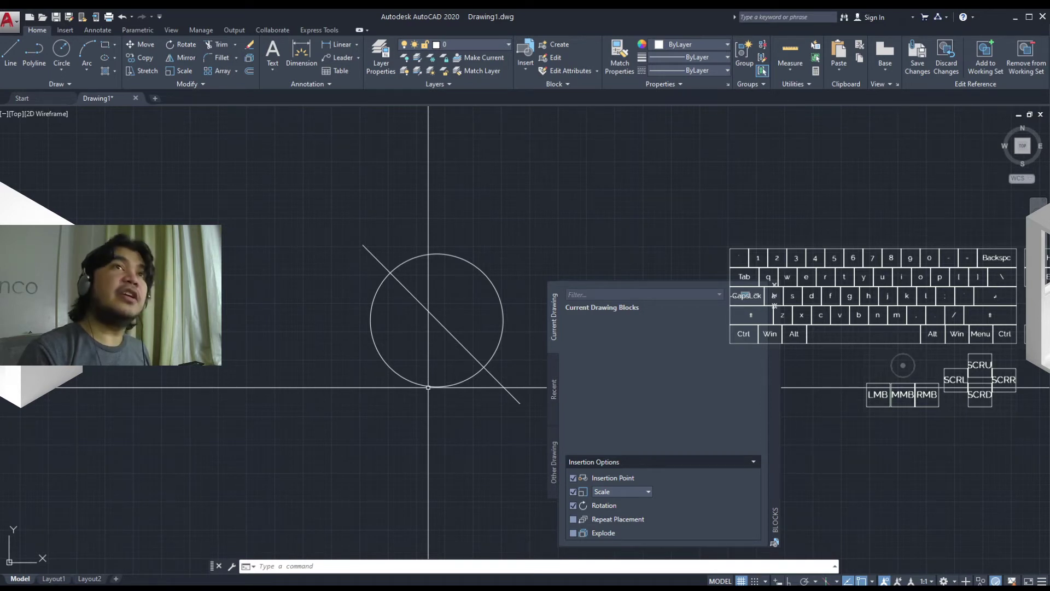
Close the in-place reference edit with REFCLOSE, discarding the reference changes
{"action": "type", "text": "re"}
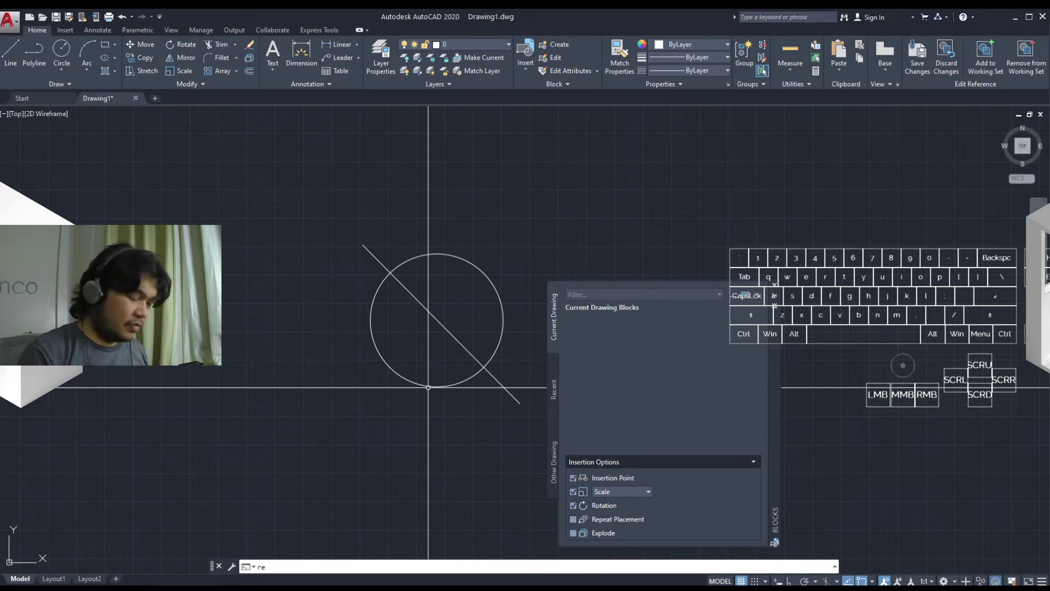
{"action": "type", "text": "fclose"}
{"action": "key", "text": "Return"}
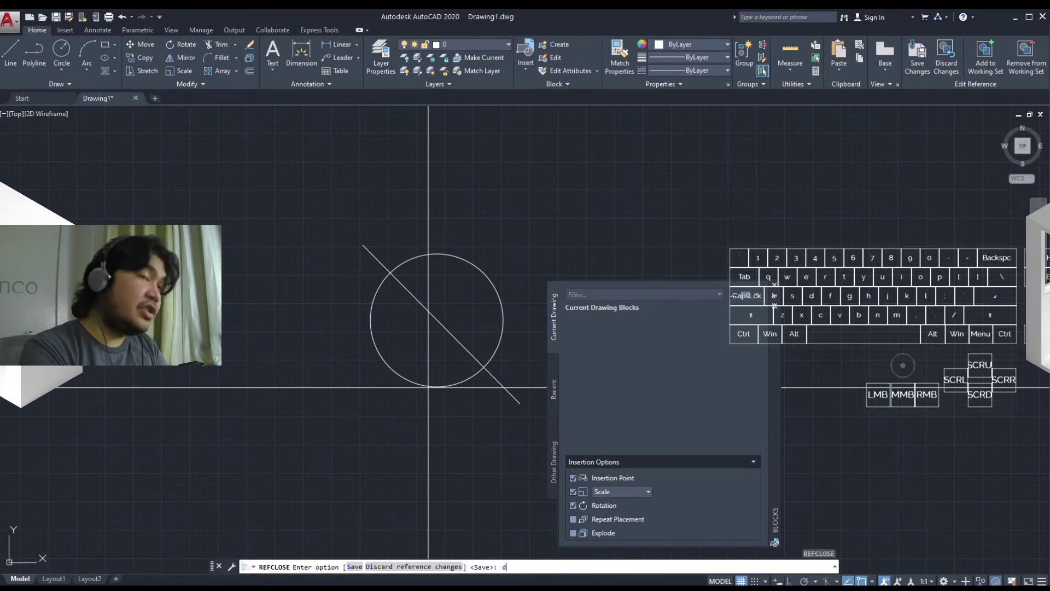
{"action": "type", "text": "d"}
{"action": "key", "text": "Return"}
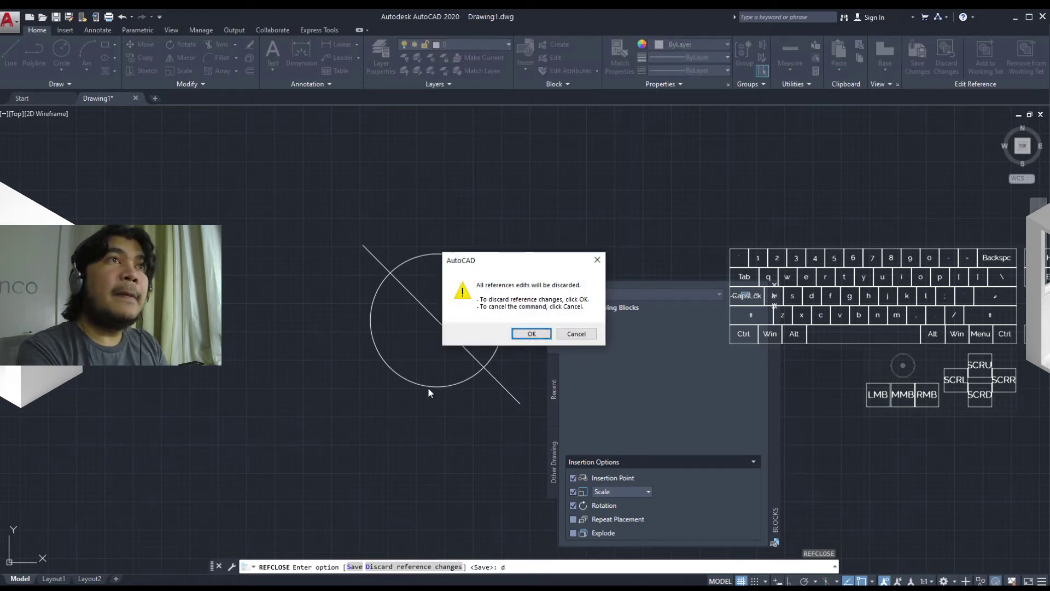
{"action": "key", "text": "Return"}
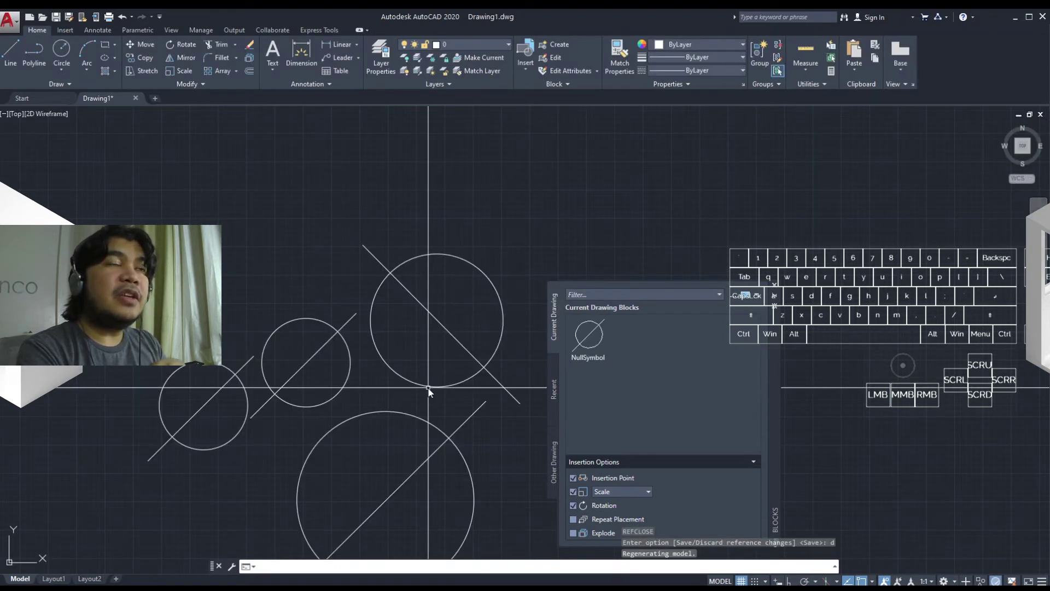
Open the NullSymbol definition in the Block Editor from the second small symbol and close it, saving the changes to NullSymbol
{"action": "middle_click_drag", "start_coordinate": [322, 388], "coordinate": [386, 374]}
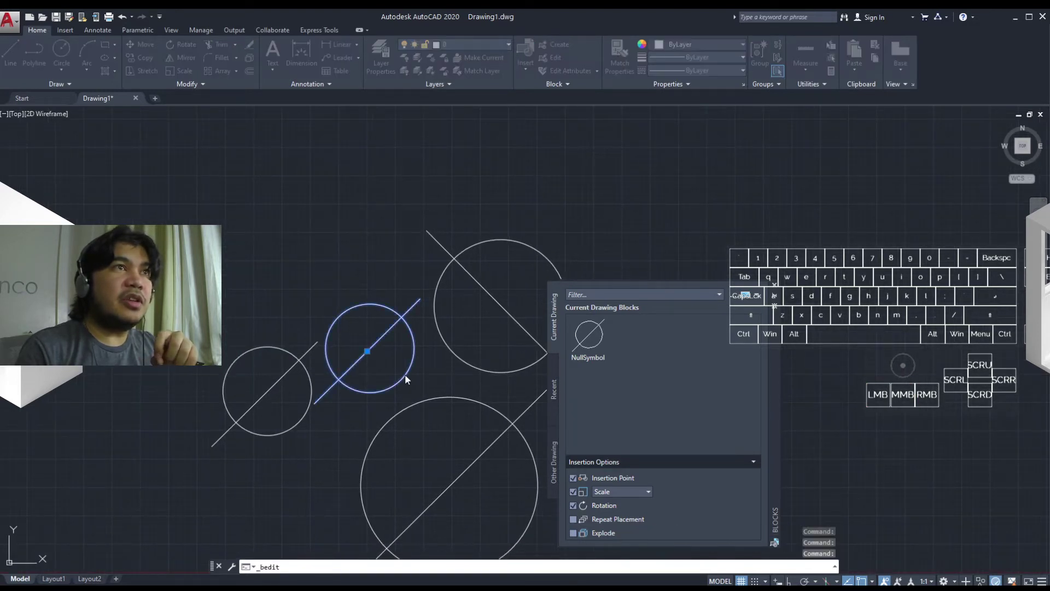
{"action": "double_click", "coordinate": [405, 375]}
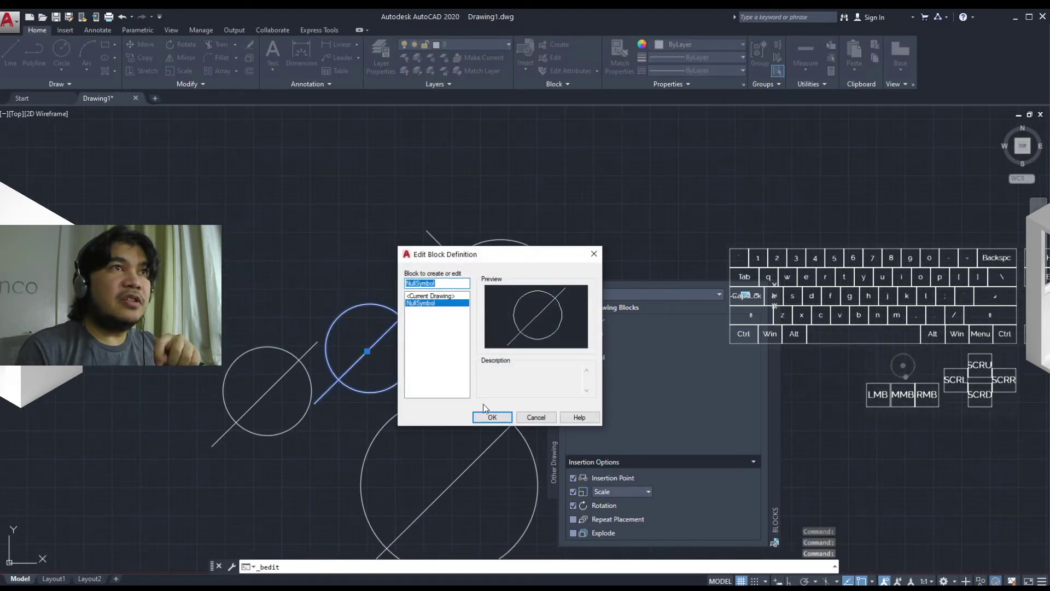
{"action": "left_click", "coordinate": [493, 419]}
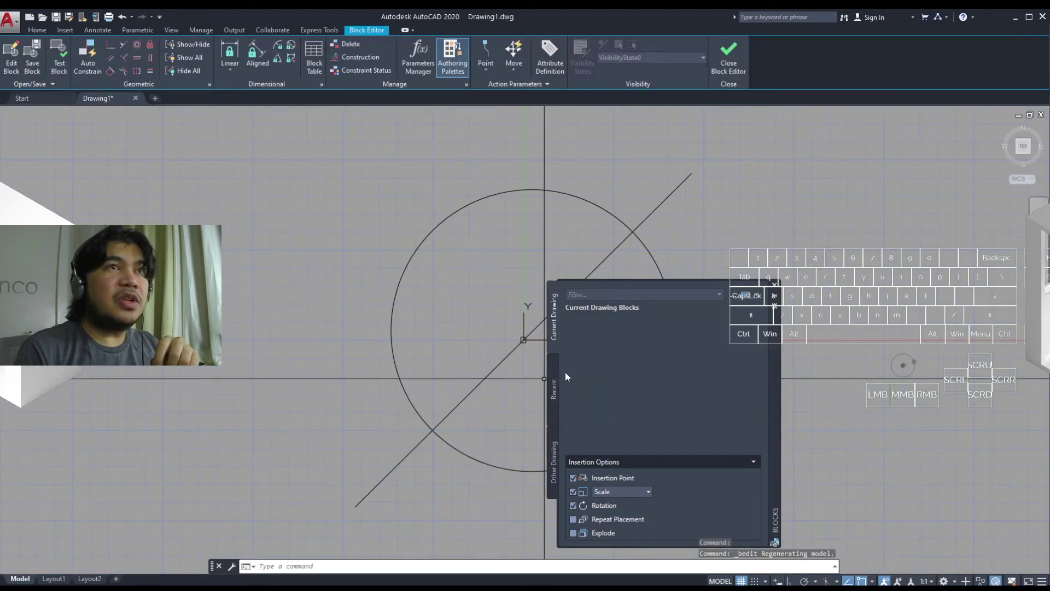
{"action": "middle_click_drag", "start_coordinate": [515, 386], "coordinate": [365, 391]}
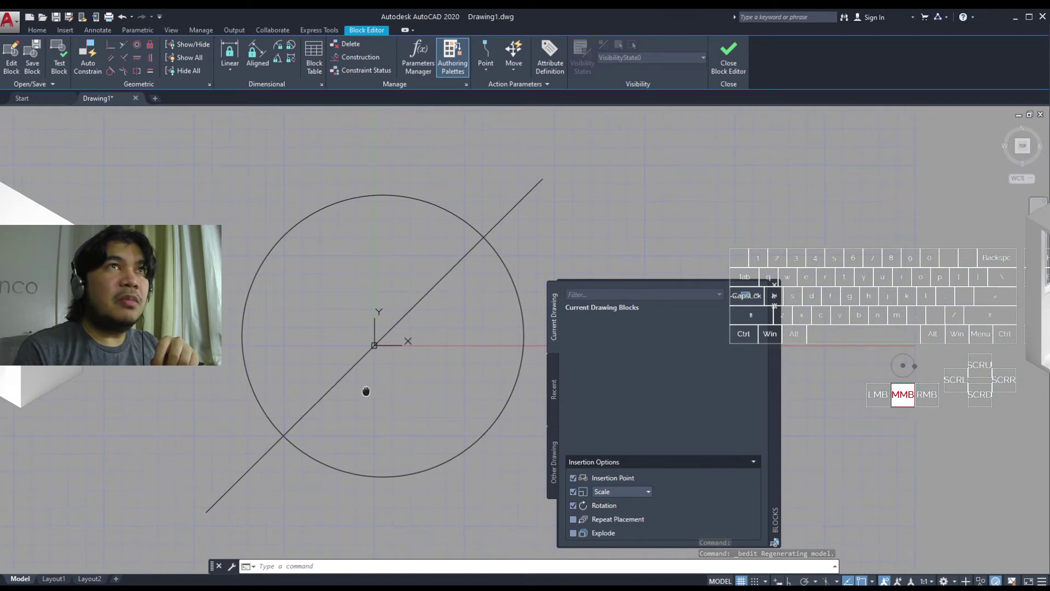
{"action": "left_click", "coordinate": [723, 71]}
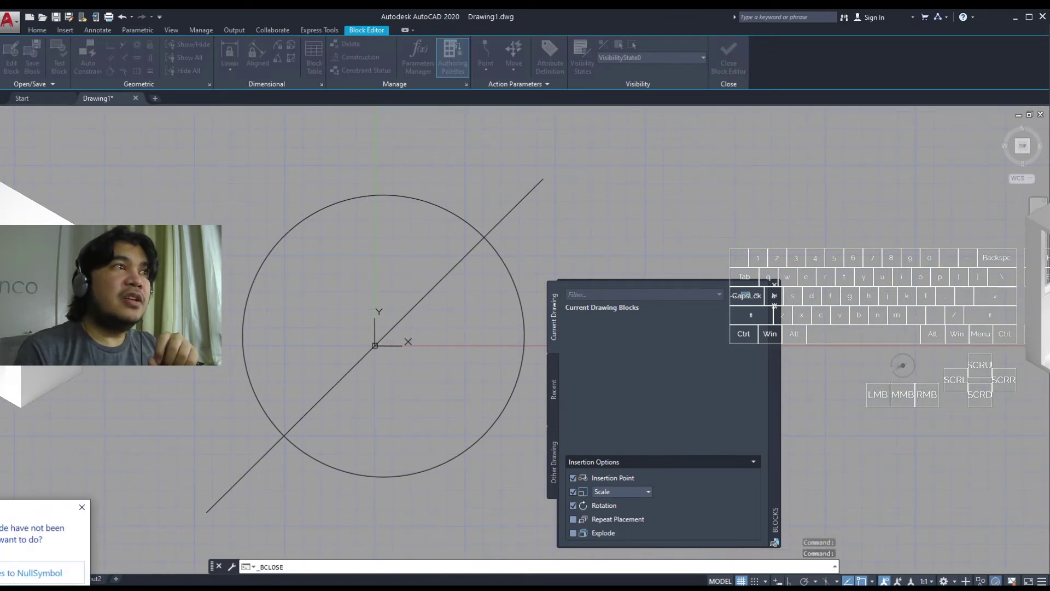
{"action": "left_click", "coordinate": [44, 573]}
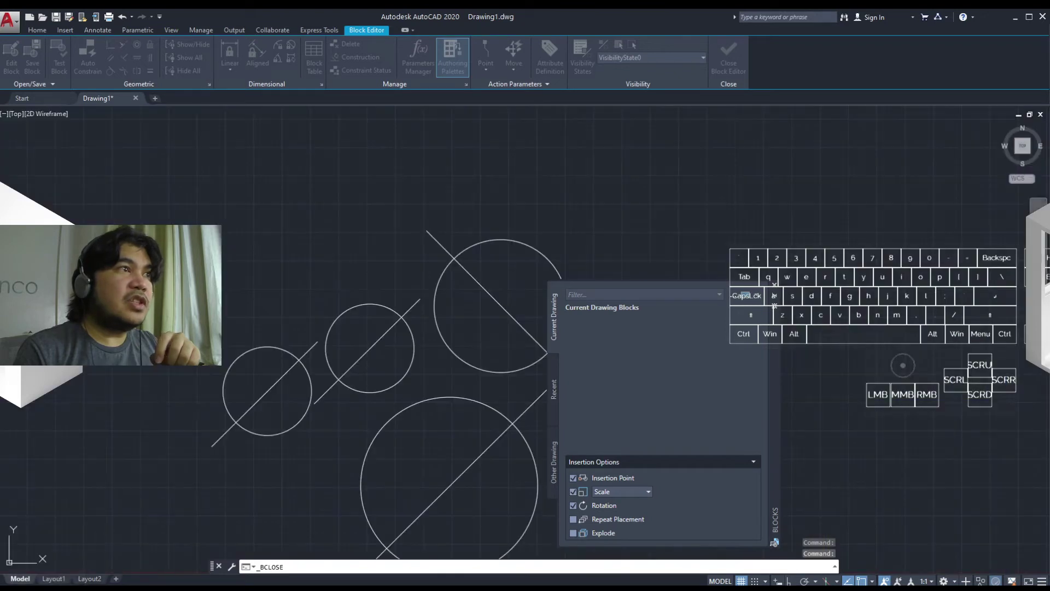
Open the NullSymbol definition in the Block Editor from the large rotated symbol
{"action": "double_click", "coordinate": [514, 318]}
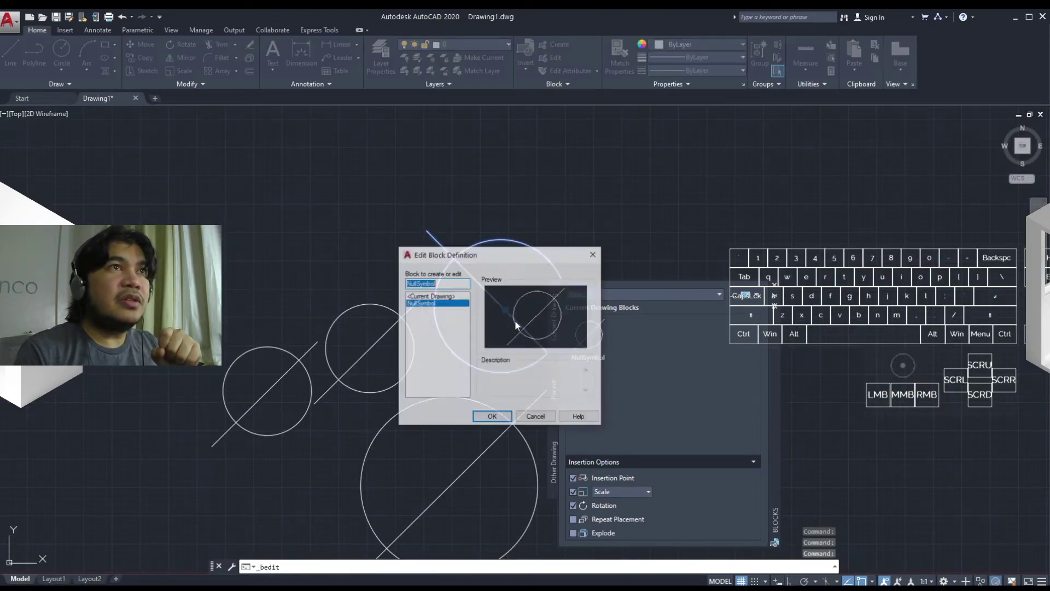
{"action": "left_click", "coordinate": [493, 416]}
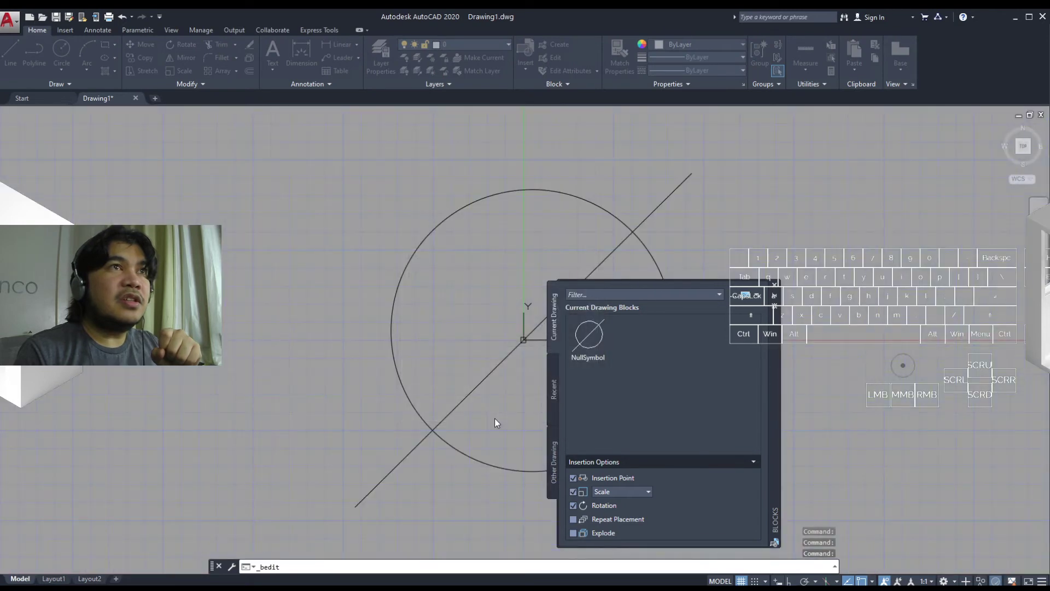
{"action": "middle_click_drag", "start_coordinate": [463, 337], "coordinate": [383, 340]}
{"action": "middle_click_drag", "start_coordinate": [435, 391], "coordinate": [421, 395]}
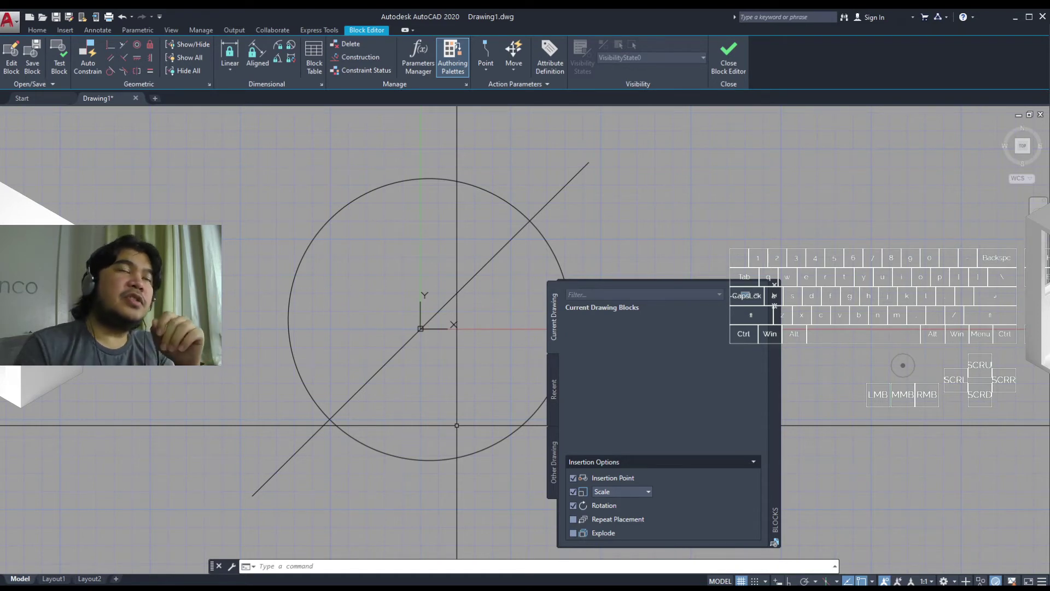
{"action": "middle_click_drag", "start_coordinate": [426, 391], "coordinate": [425, 416]}
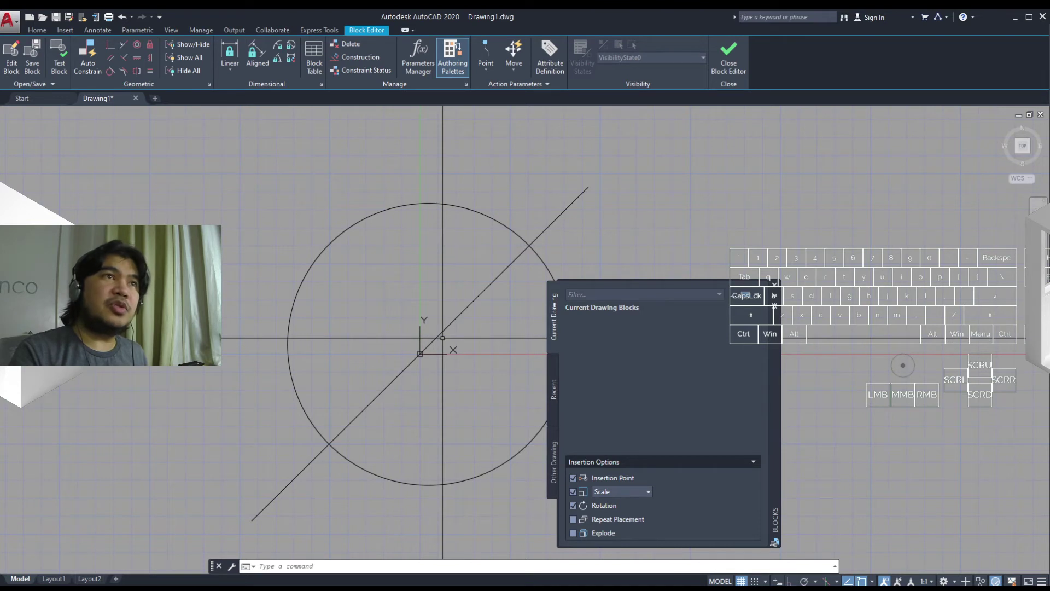
{"action": "middle_click_drag", "start_coordinate": [443, 338], "coordinate": [391, 337]}
{"action": "middle_click_drag", "start_coordinate": [395, 376], "coordinate": [411, 376]}
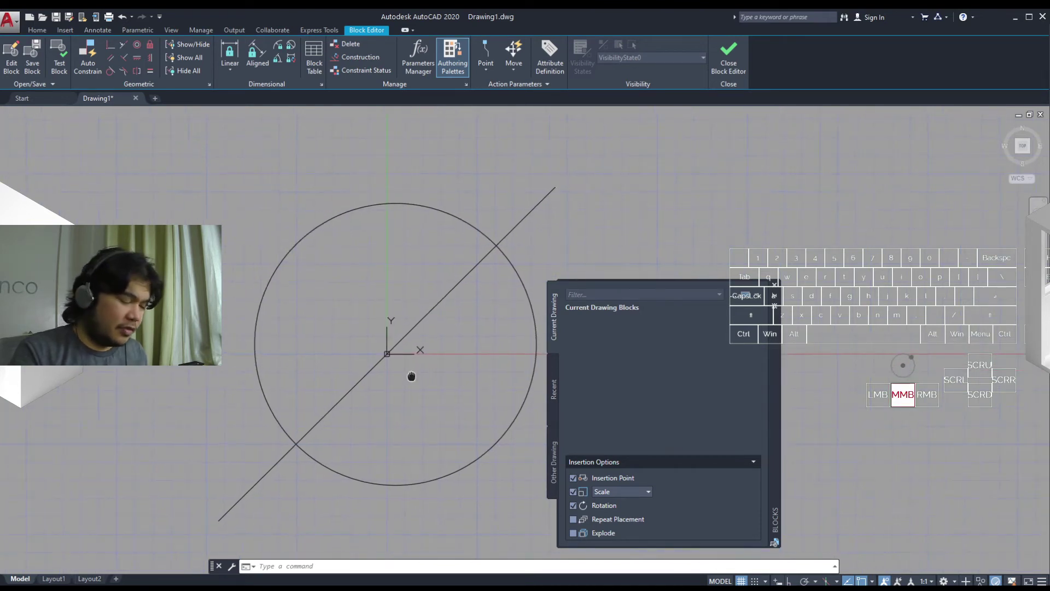
Draw a circle about two-thirds the size of the existing one inside it, centred on the diagonal line just above the origin
{"action": "type", "text": "c"}
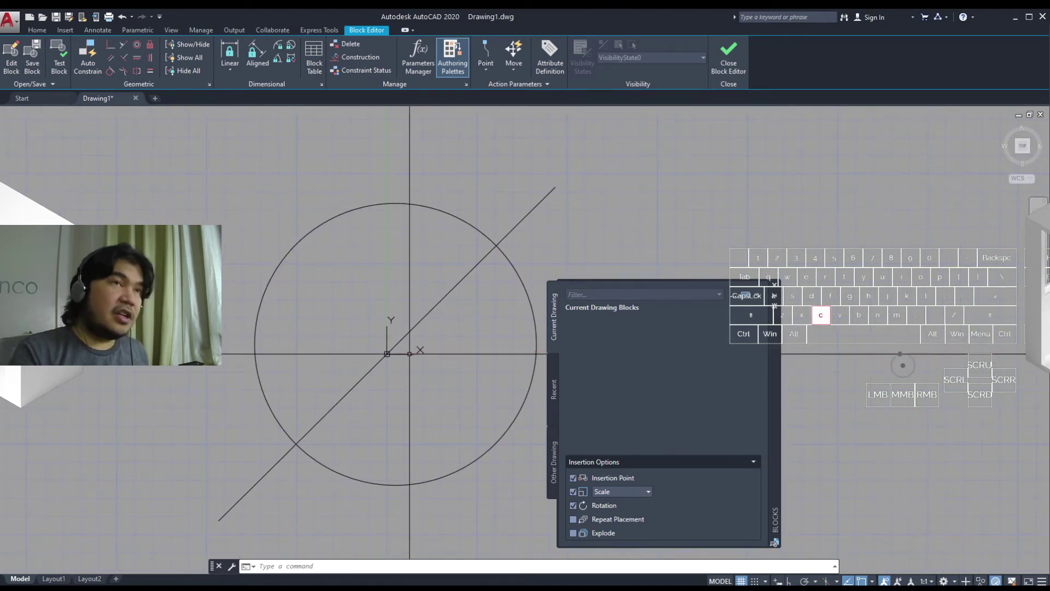
{"action": "key", "text": "Return"}
{"action": "left_click", "coordinate": [417, 323]}
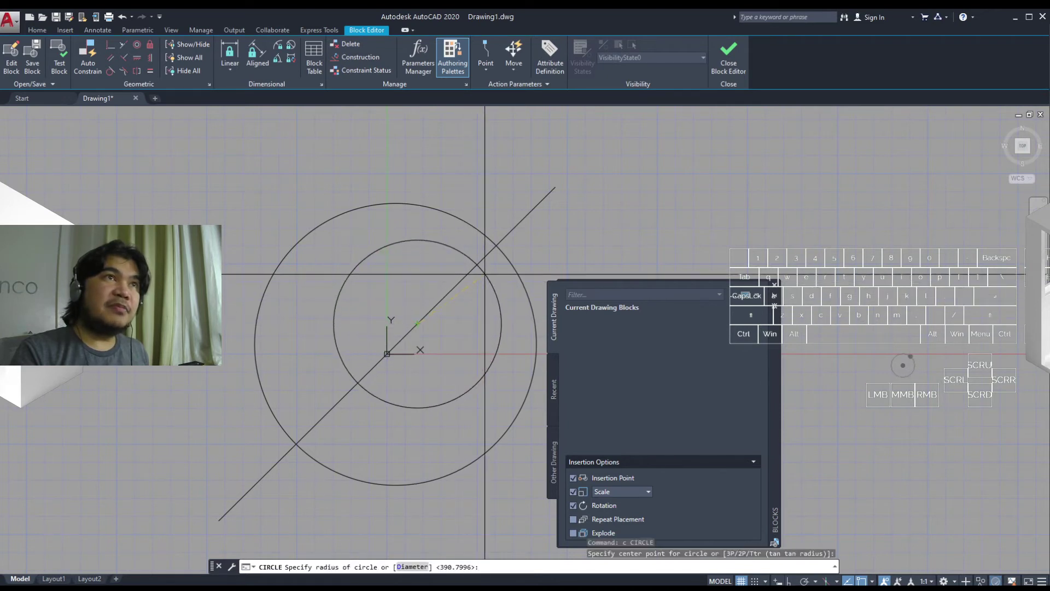
{"action": "left_click", "coordinate": [492, 274]}
{"action": "key", "text": "Escape"}
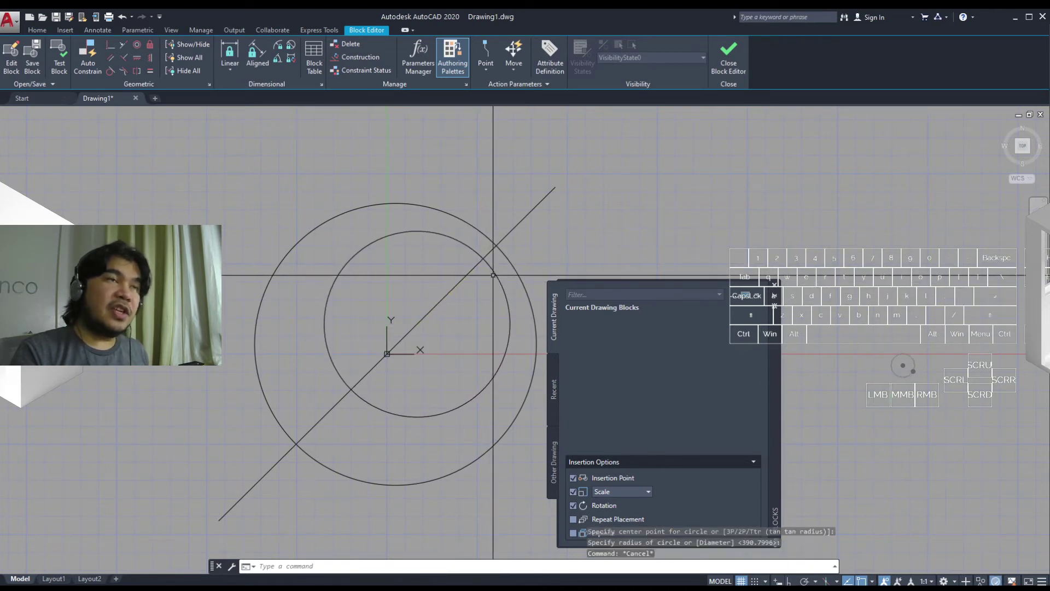
Trim away the diagonal line segment inside the new inner circle, using that circle as the cutting edge
{"action": "type", "text": "tr"}
{"action": "key", "text": "space"}
{"action": "left_click", "coordinate": [495, 275]}
{"action": "key", "text": "space"}
{"action": "left_click", "coordinate": [485, 278]}
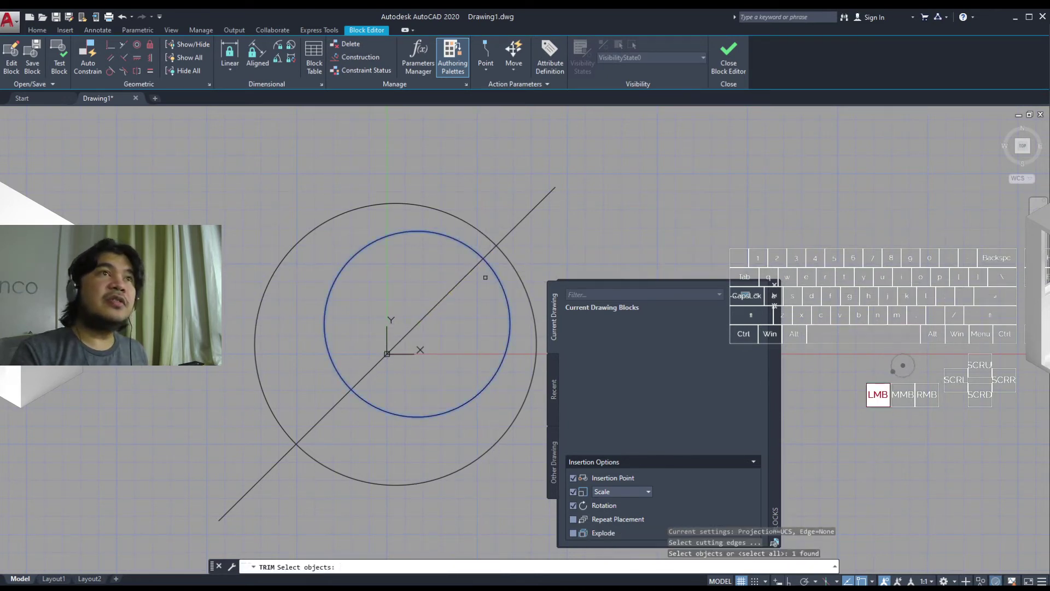
{"action": "left_click", "coordinate": [455, 272]}
{"action": "key", "text": "Escape"}
Trim the upper-left arc of the inner circle between the two remaining diagonal line segments
{"action": "middle_click_drag", "start_coordinate": [383, 368], "coordinate": [402, 362]}
{"action": "type", "text": "tr"}
{"action": "key", "text": "space"}
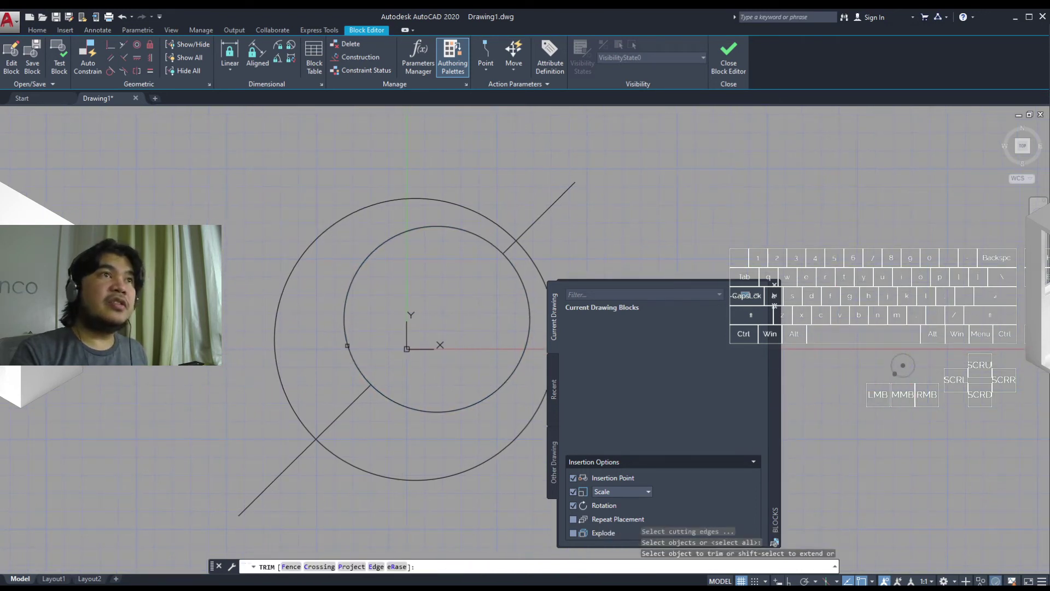
{"action": "left_click", "coordinate": [349, 344]}
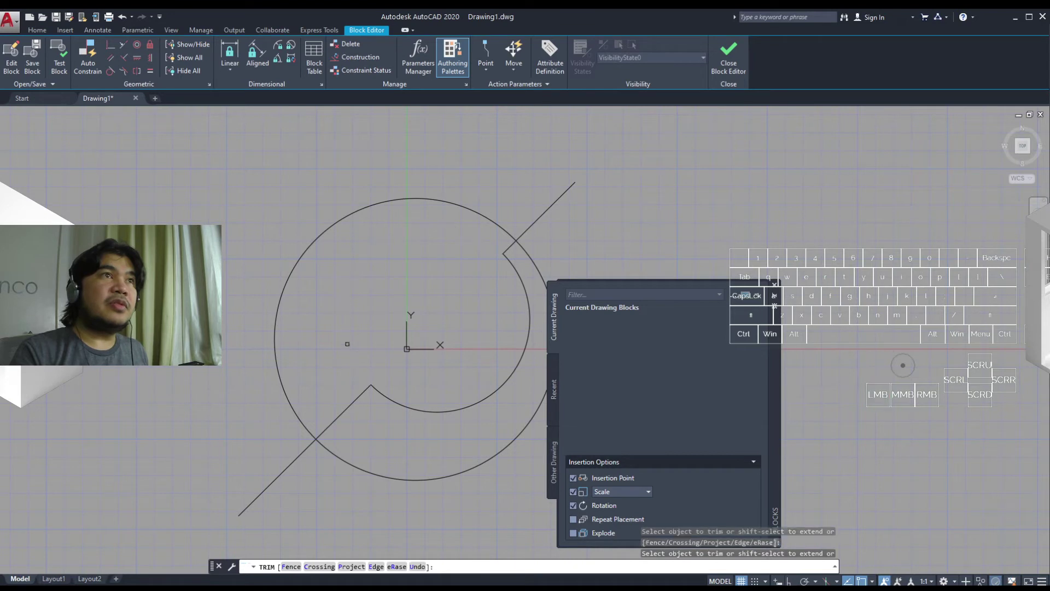
{"action": "key", "text": "Escape"}
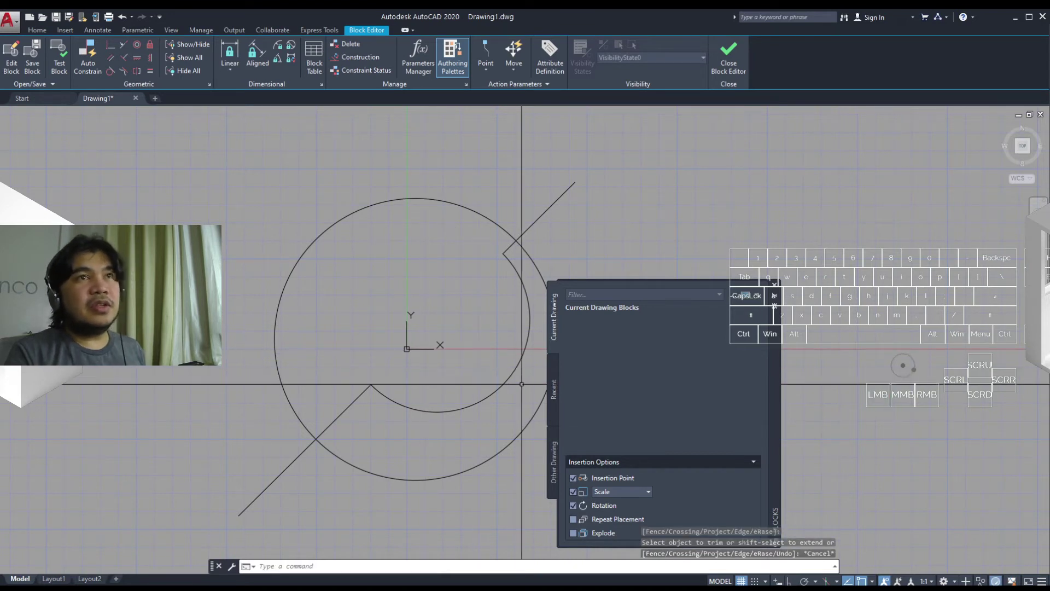
Close the Block Editor and save the changes to NullSymbol
{"action": "left_click", "coordinate": [727, 57]}
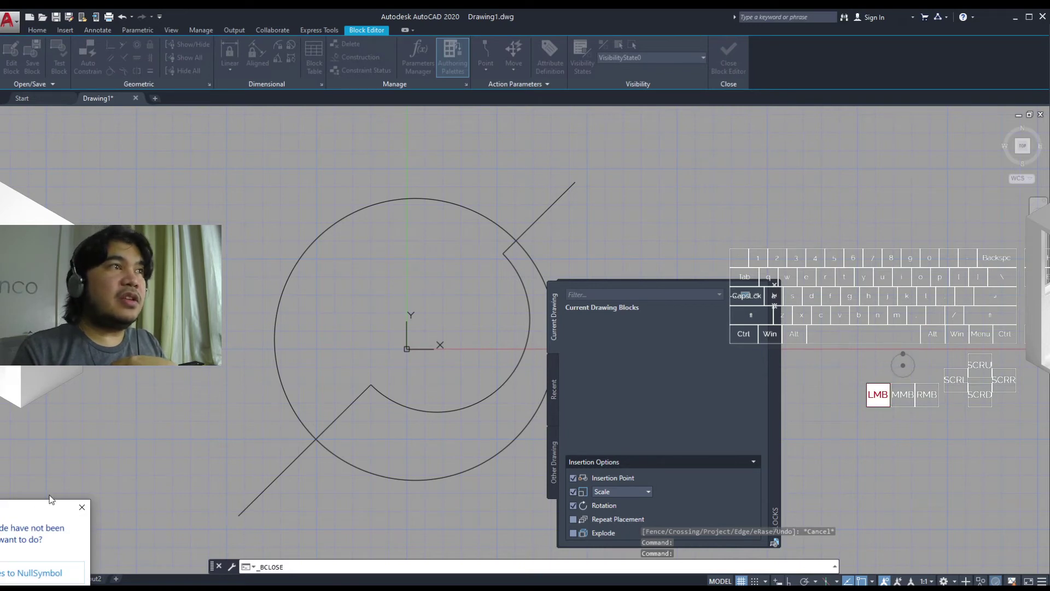
{"action": "left_click_drag", "start_coordinate": [51, 508], "coordinate": [453, 300]}
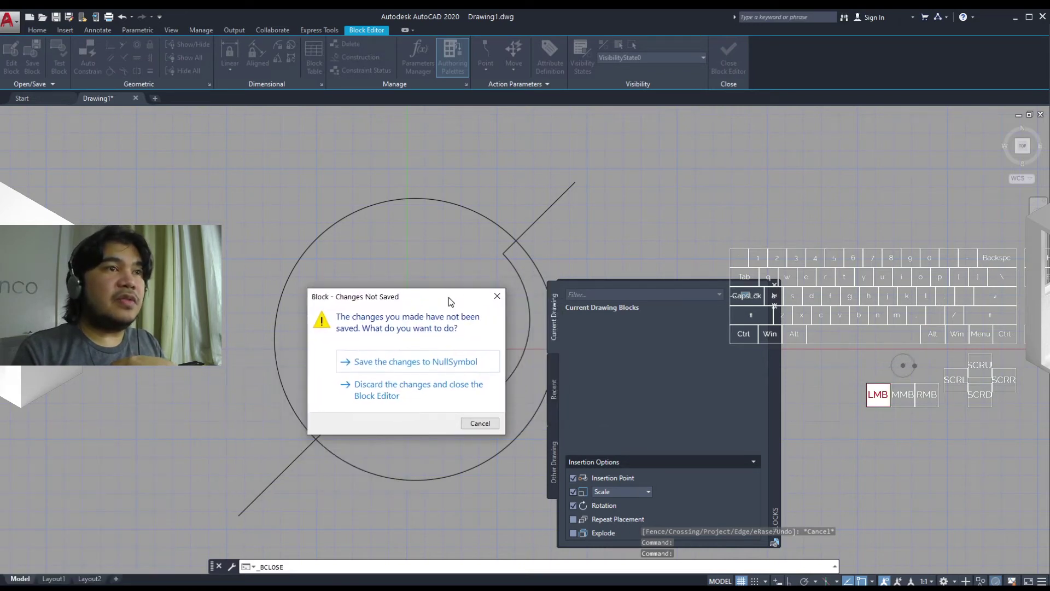
{"action": "left_click", "coordinate": [427, 363]}
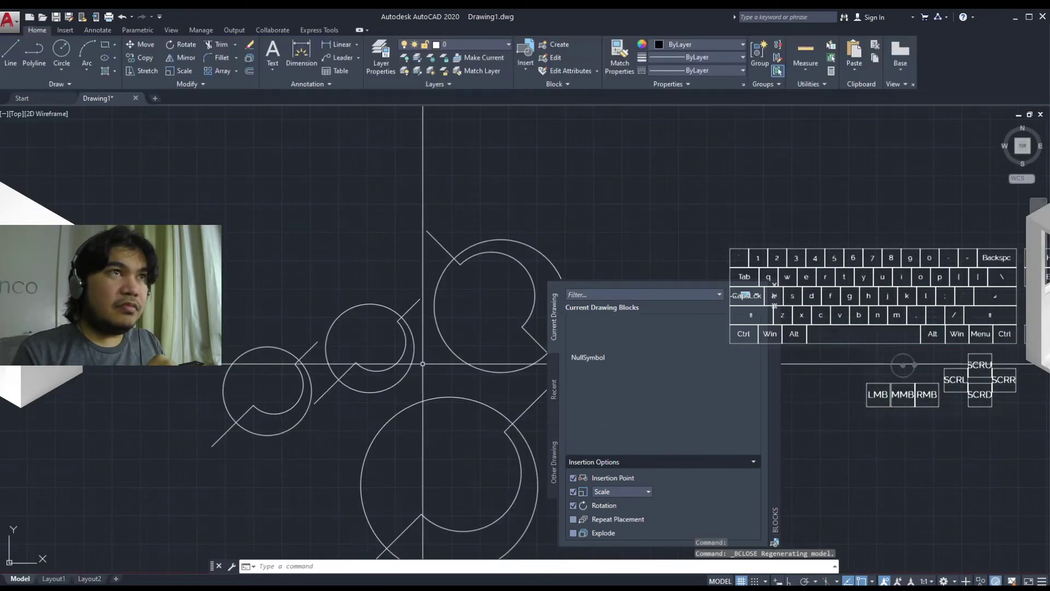
{"action": "middle_click_drag", "start_coordinate": [471, 393], "coordinate": [425, 375]}
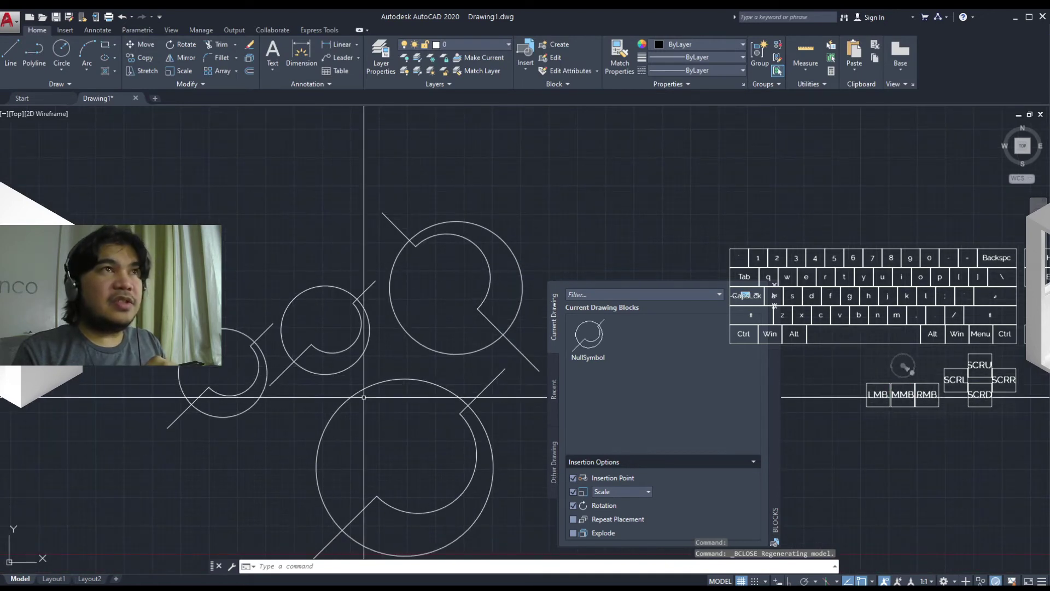
{"action": "middle_click_drag", "start_coordinate": [402, 363], "coordinate": [394, 308]}
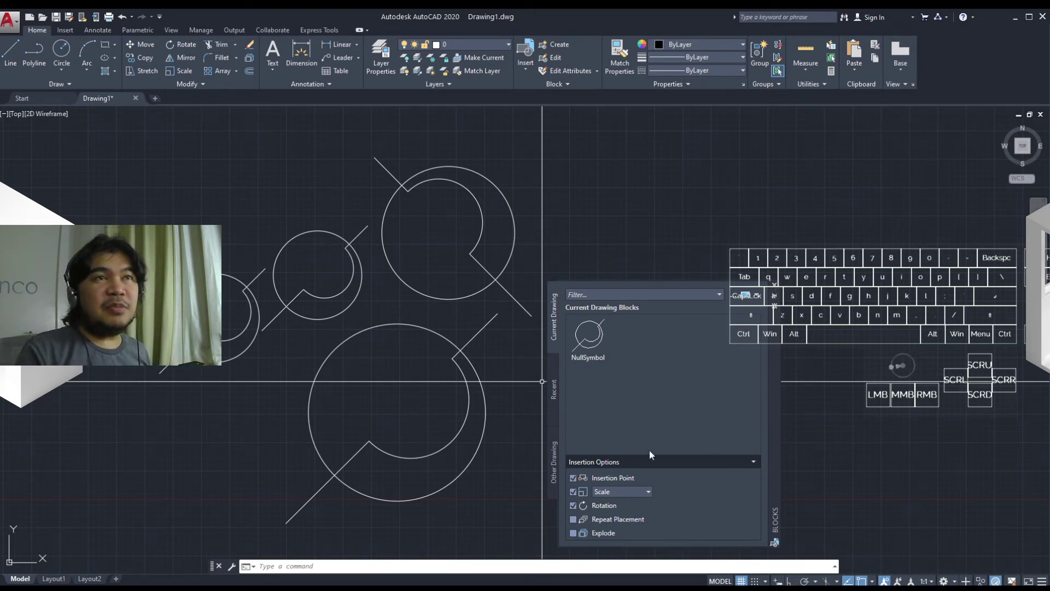
Close the Blocks palette and open DesignCenter with ADCENTER, resized as a floating window over the middle of the drawing
{"action": "left_click", "coordinate": [780, 284]}
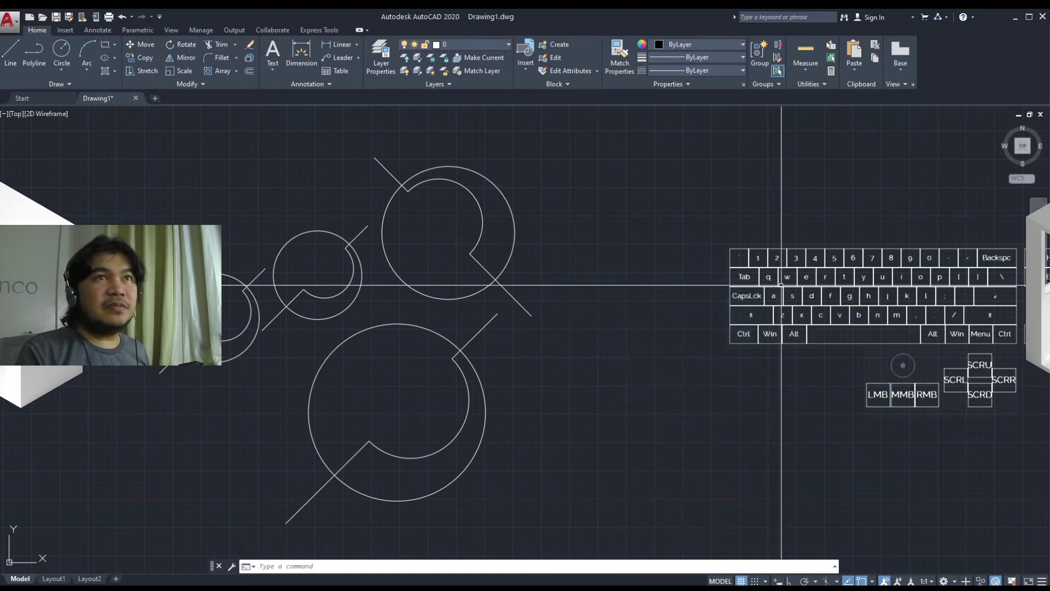
{"action": "type", "text": "adcenter"}
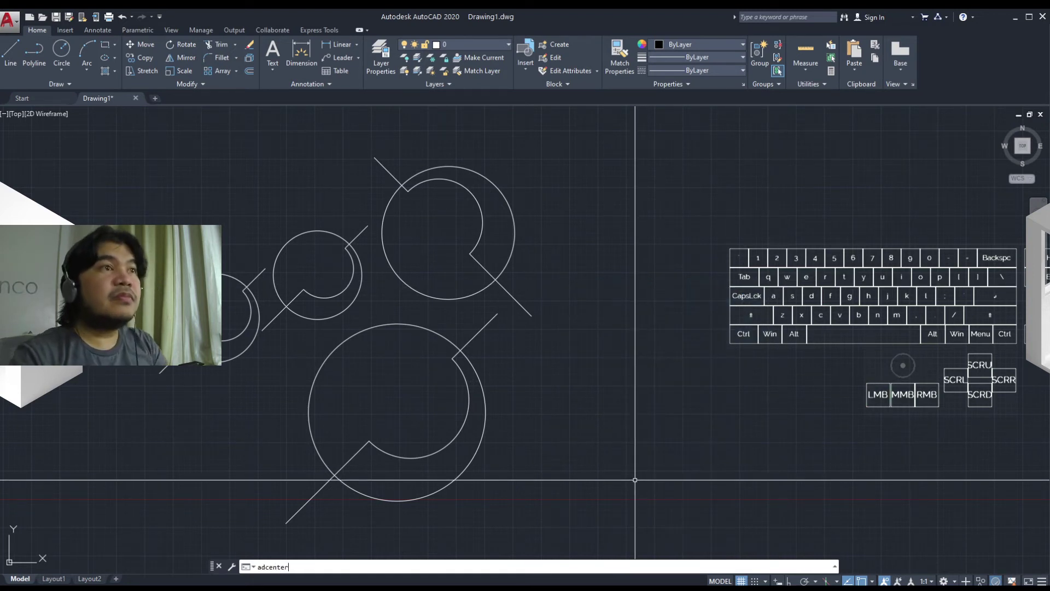
{"action": "key", "text": "Return"}
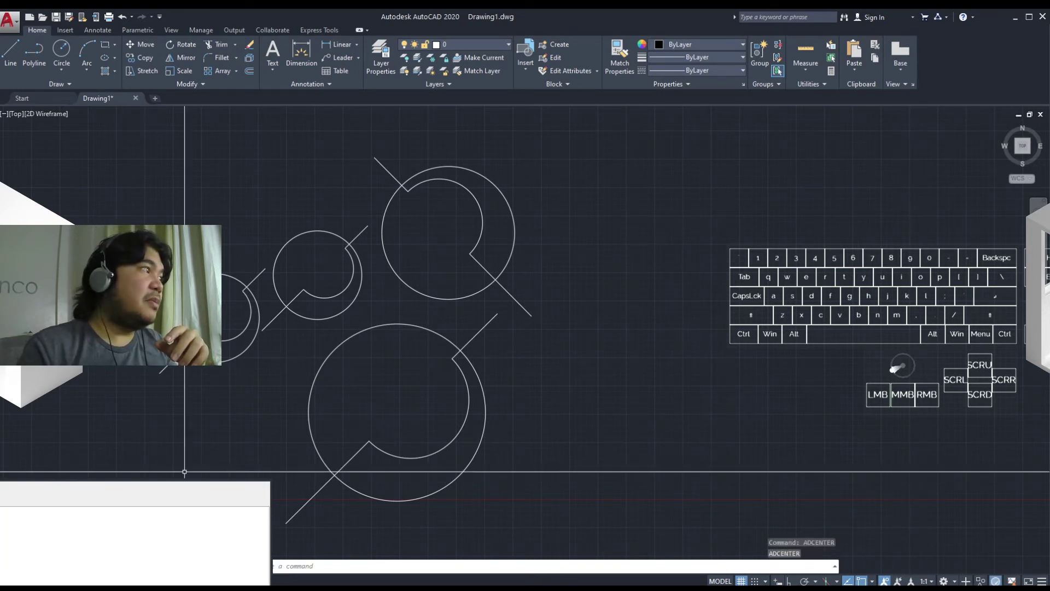
{"action": "left_click_drag", "start_coordinate": [271, 481], "coordinate": [996, 208]}
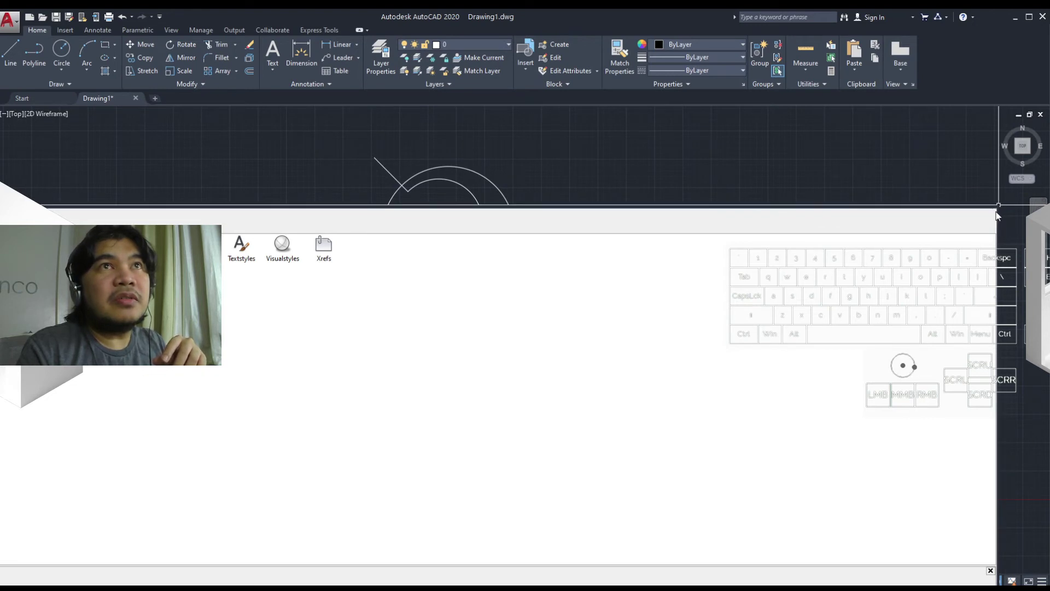
{"action": "mouse_move", "coordinate": [996, 206]}
{"action": "left_mouse_down"}
{"action": "mouse_move", "coordinate": [525, 361]}
{"action": "mouse_move", "coordinate": [360, 431]}
{"action": "left_mouse_up"}
{"action": "mouse_move", "coordinate": [2, 584]}
{"action": "left_mouse_down"}
{"action": "mouse_move", "coordinate": [241, 374]}
{"action": "mouse_move", "coordinate": [332, 404]}
{"action": "mouse_move", "coordinate": [257, 299]}
{"action": "mouse_move", "coordinate": [227, 337]}
{"action": "mouse_move", "coordinate": [238, 353]}
{"action": "left_mouse_up"}
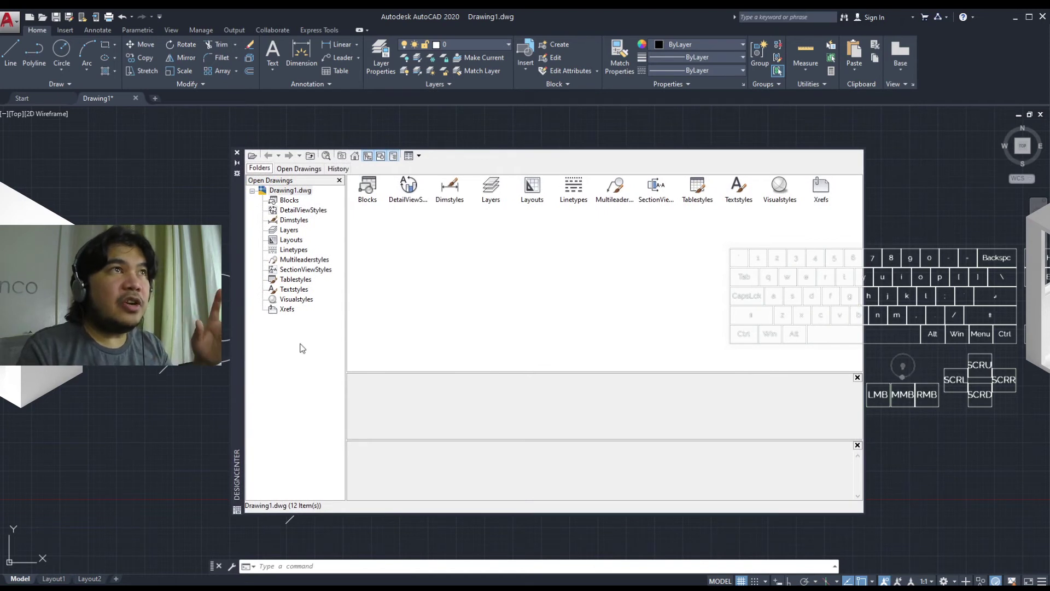
Browse the content categories of Drawing1.dwg in DesignCenter, from Blocks and Dimstyles through Layers, Linetypes and Tablestyles to Visualstyles
{"action": "left_click", "coordinate": [290, 202]}
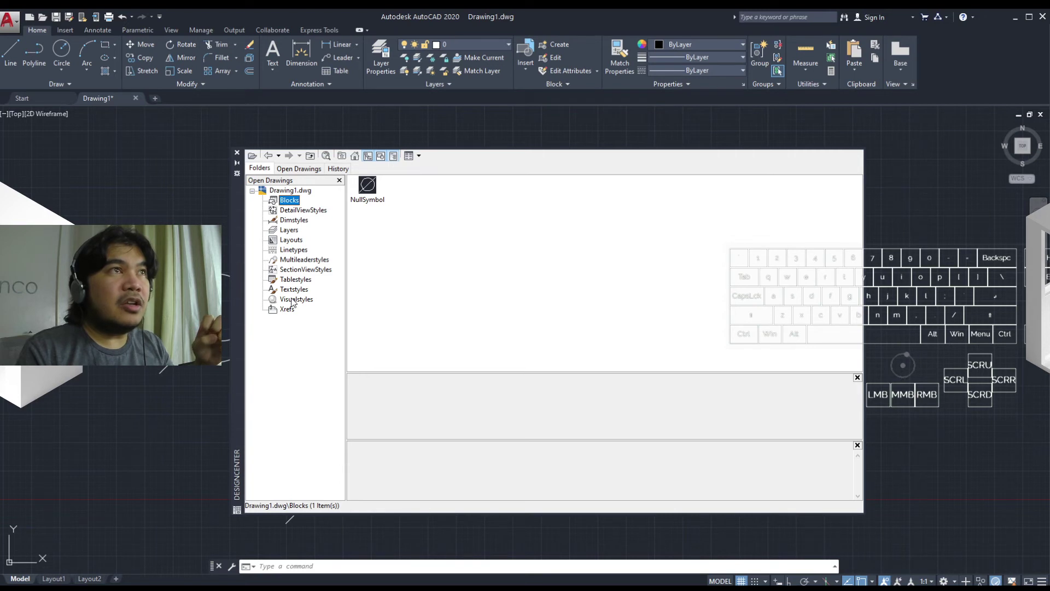
{"action": "left_click", "coordinate": [300, 210]}
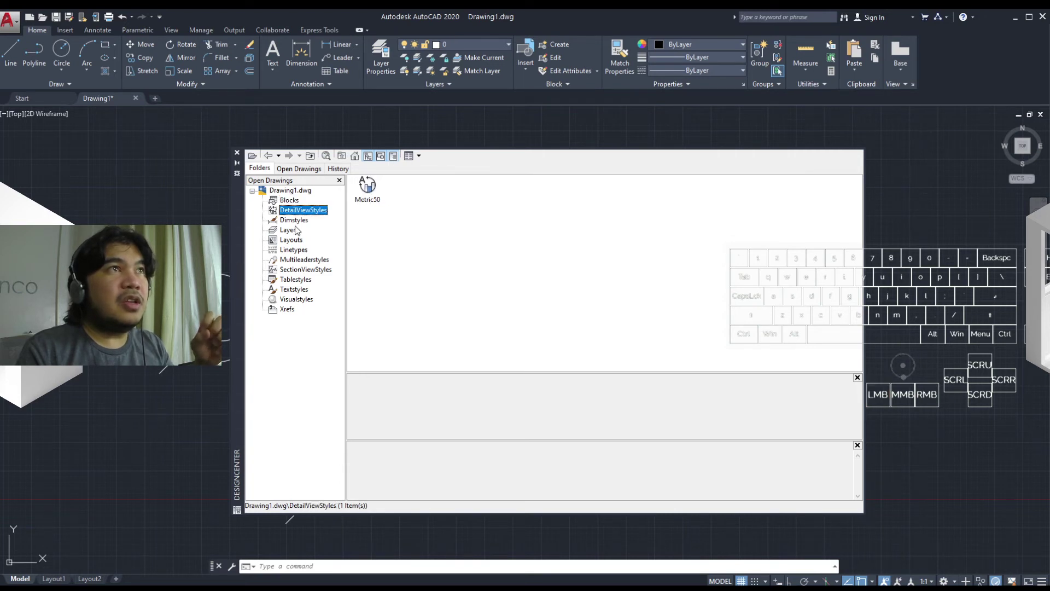
{"action": "left_click", "coordinate": [295, 221]}
{"action": "left_click", "coordinate": [294, 230]}
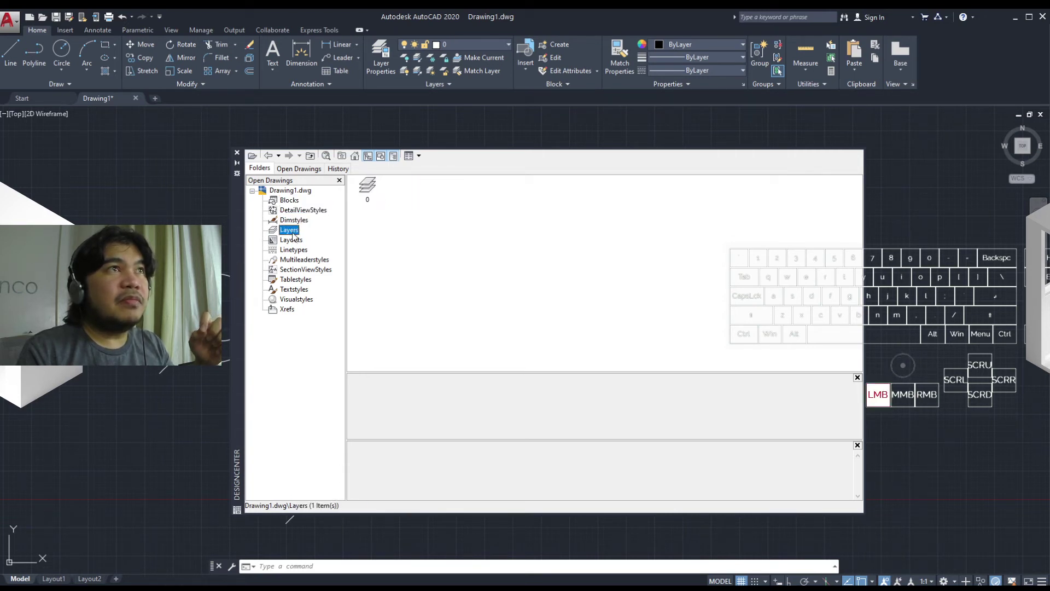
{"action": "left_click", "coordinate": [296, 242]}
{"action": "left_click", "coordinate": [299, 221]}
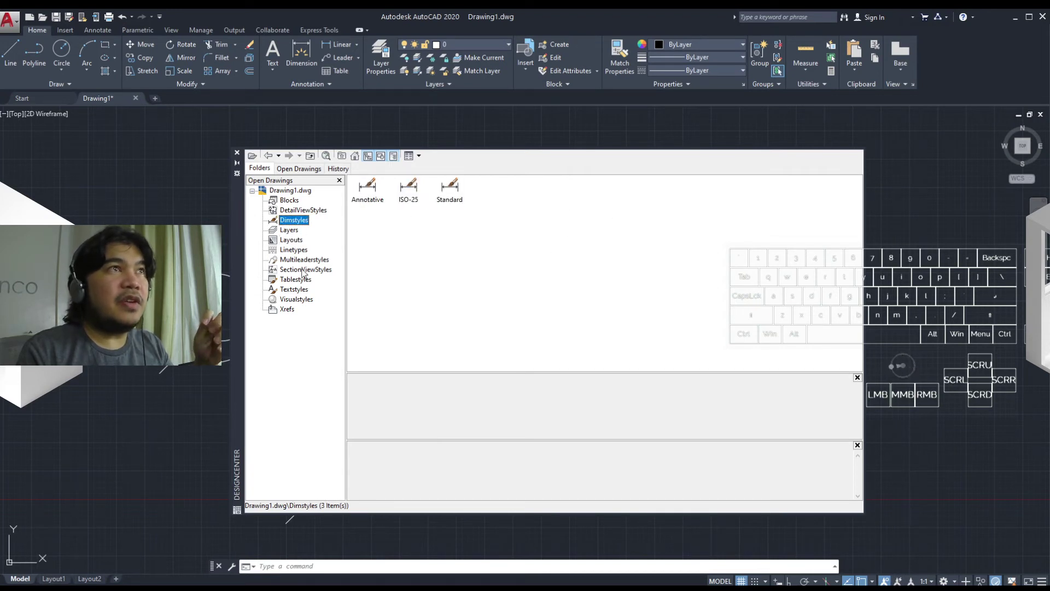
{"action": "left_click", "coordinate": [298, 241]}
{"action": "left_click", "coordinate": [295, 250]}
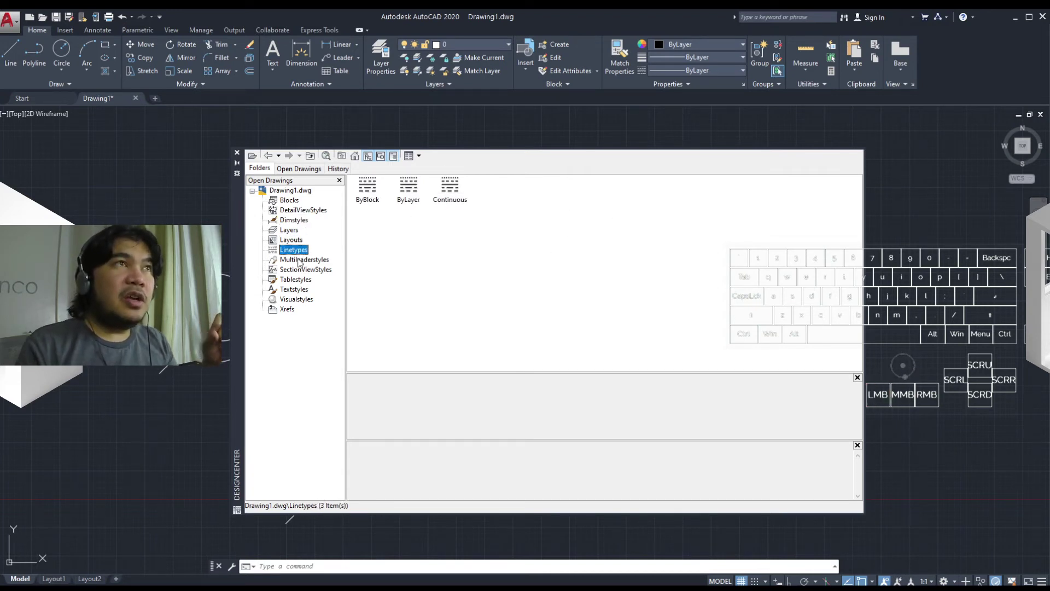
{"action": "left_click", "coordinate": [300, 261]}
{"action": "left_click", "coordinate": [299, 270]}
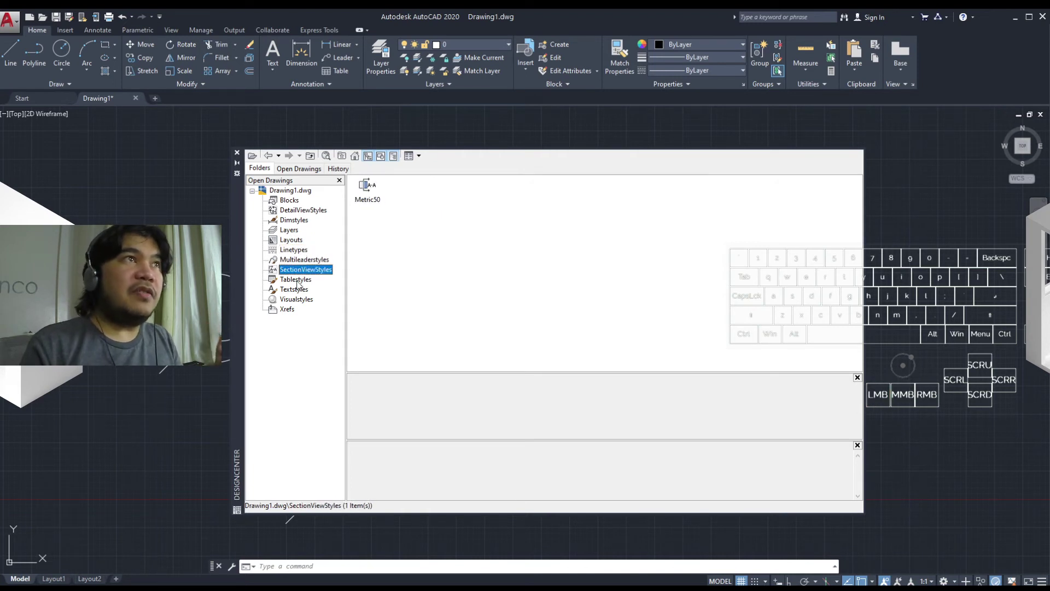
{"action": "left_click", "coordinate": [298, 281]}
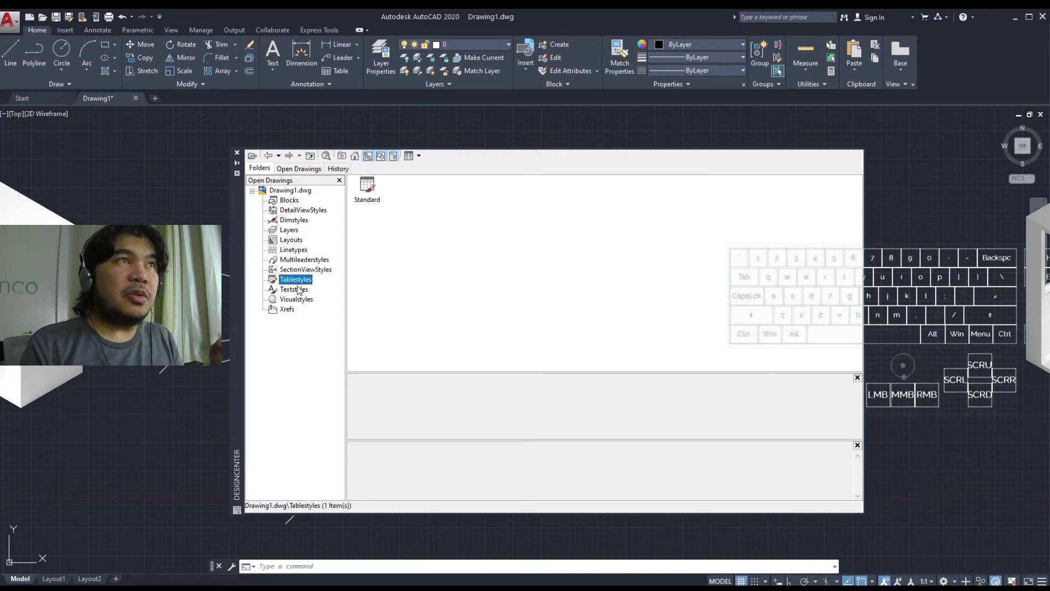
{"action": "left_click", "coordinate": [297, 300]}
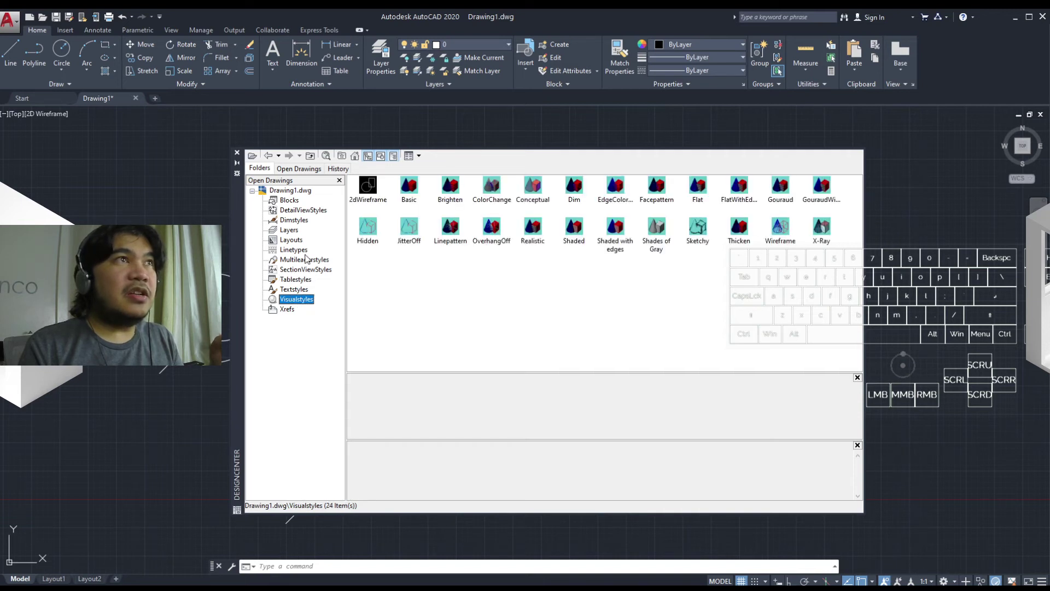
Review the drawing's Dimstyles, Layers, Layouts, Linetypes and DetailViewStyles again in DesignCenter
{"action": "left_click", "coordinate": [294, 221]}
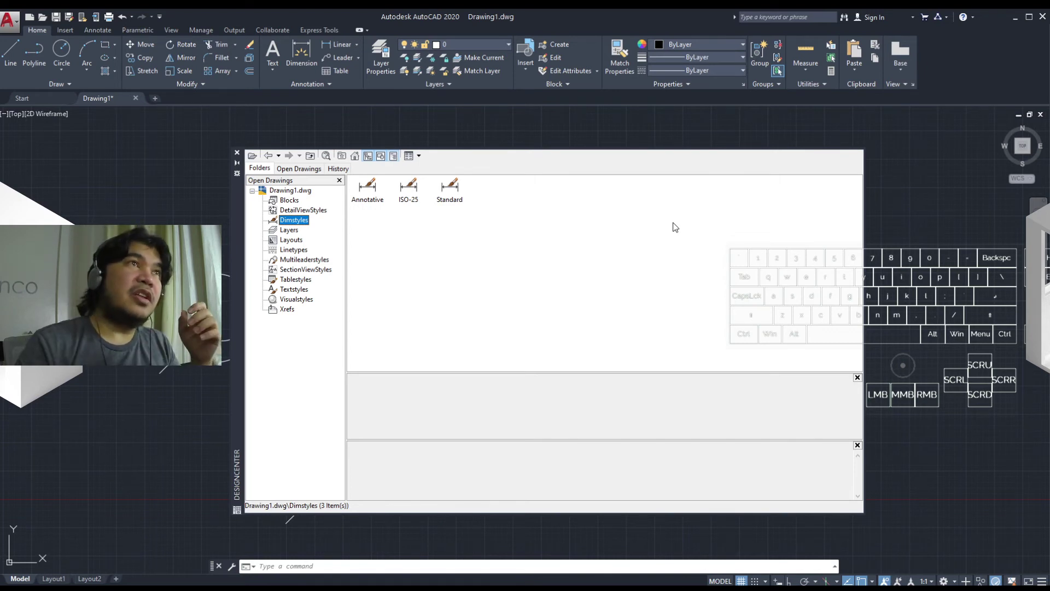
{"action": "left_click", "coordinate": [295, 230]}
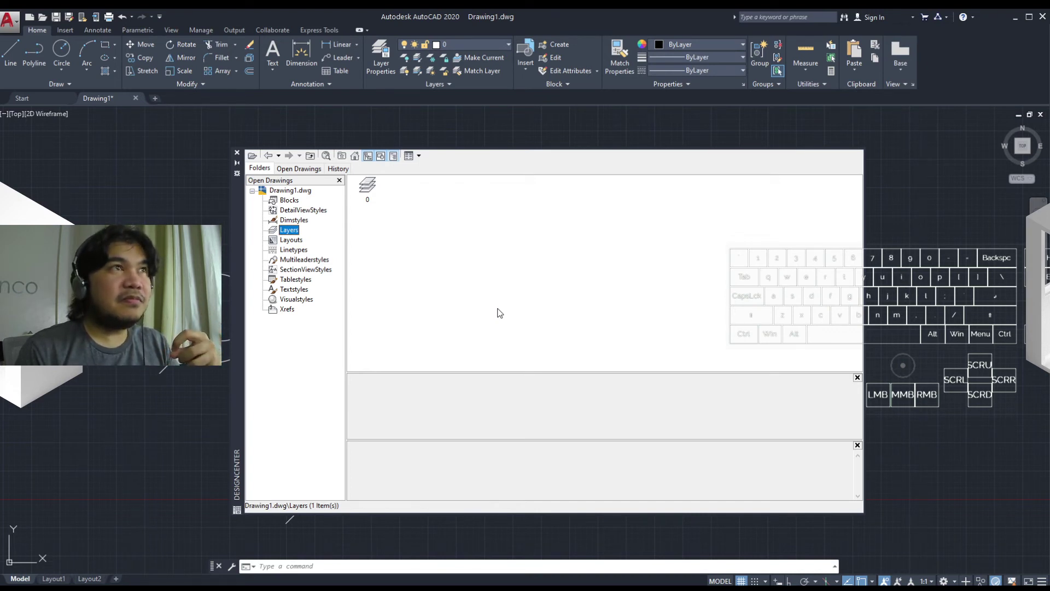
{"action": "left_click", "coordinate": [291, 242]}
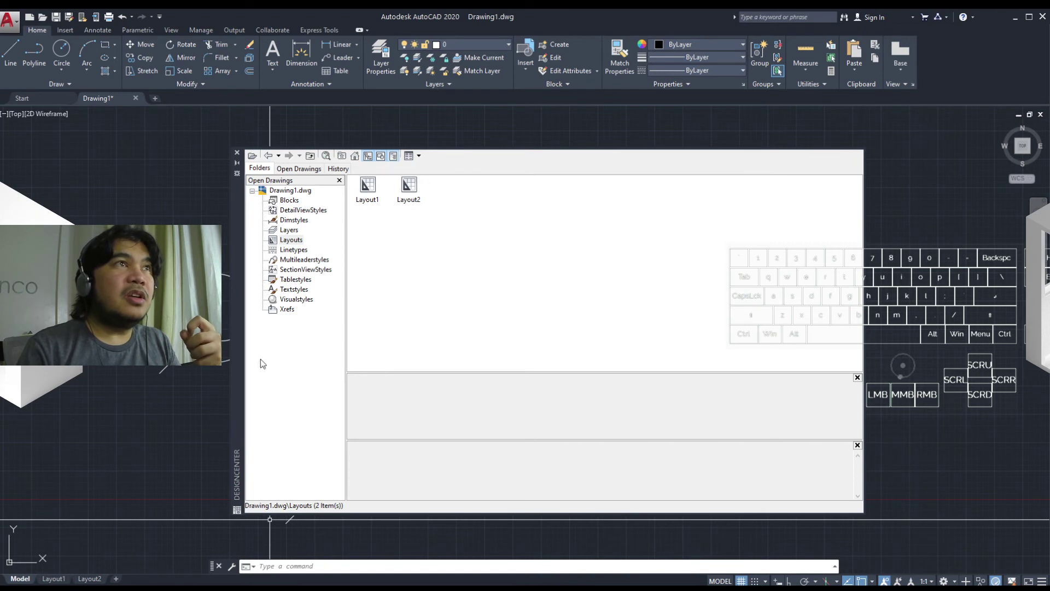
{"action": "left_click", "coordinate": [291, 250]}
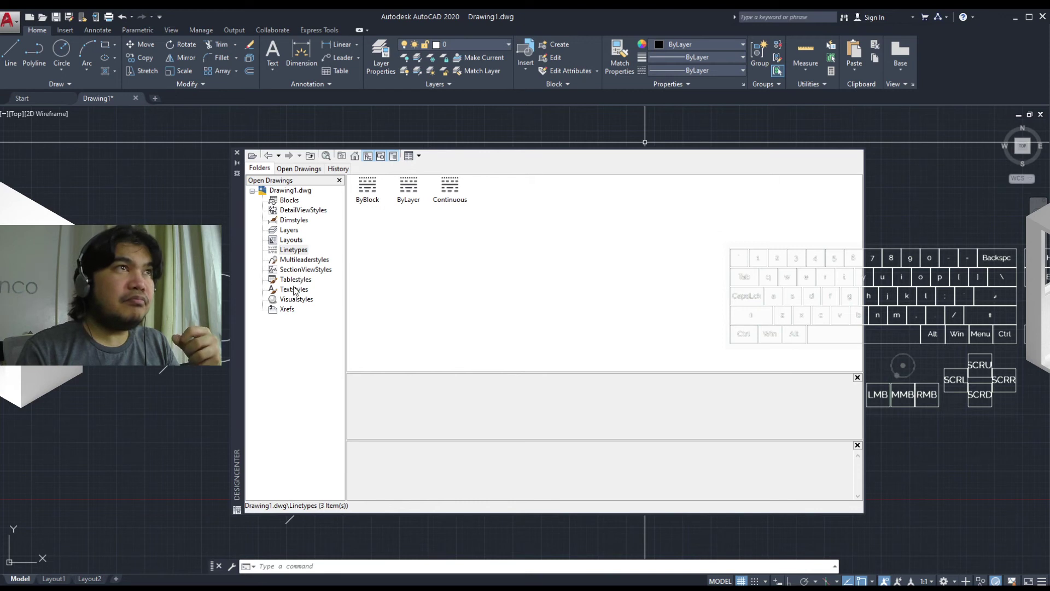
{"action": "left_click", "coordinate": [291, 210]}
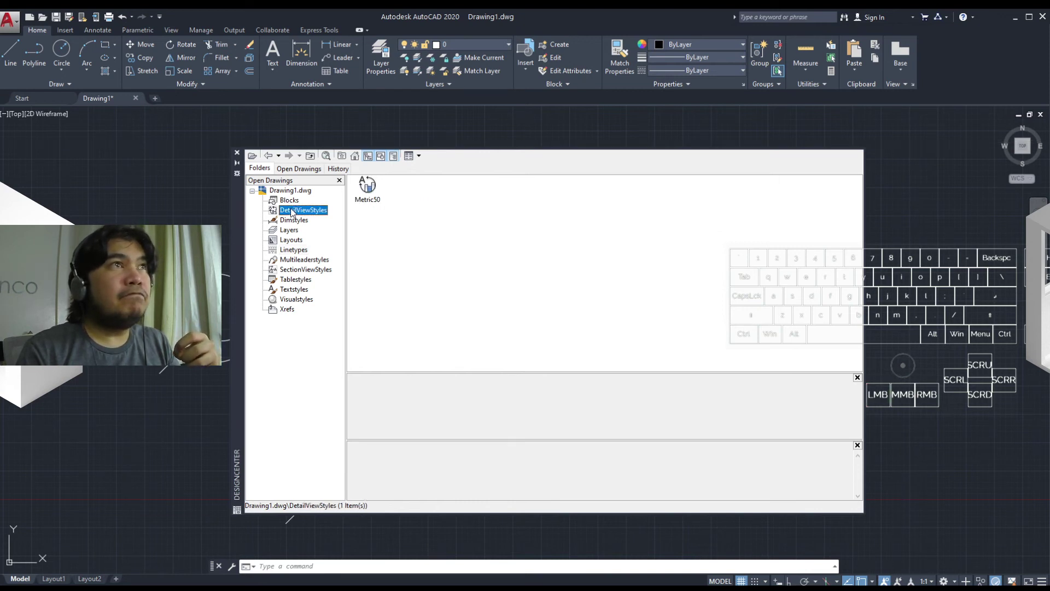
Browse the content categories of Drawing1.dwg in DesignCenter again, from Dimstyles and Layers through Tablestyles and Visualstyles to Xrefs
{"action": "key", "text": "Up"}
{"action": "left_click", "coordinate": [291, 220]}
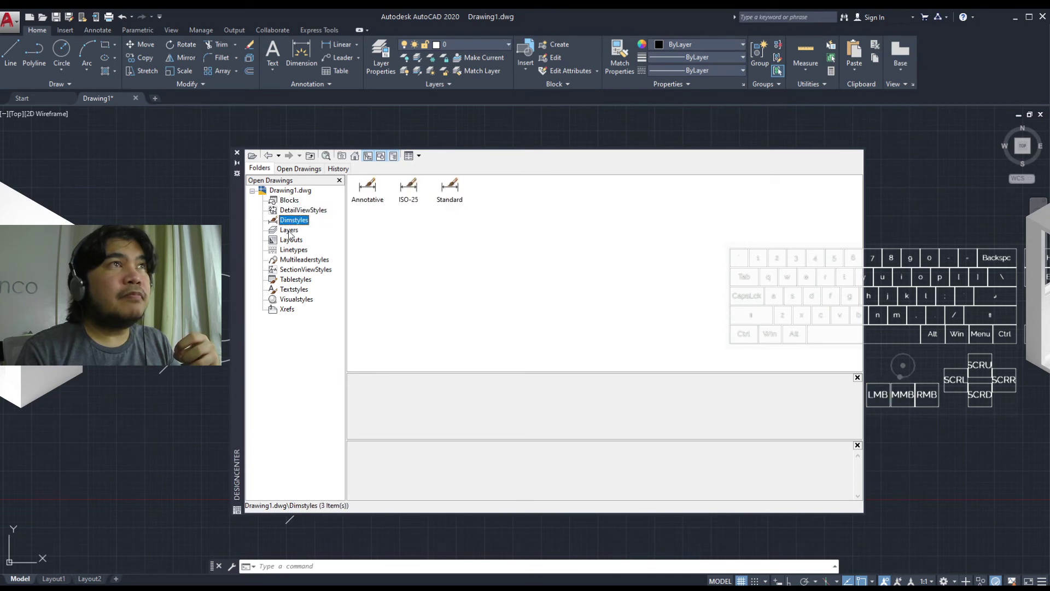
{"action": "left_click", "coordinate": [289, 230]}
{"action": "left_click", "coordinate": [292, 240]}
{"action": "left_click", "coordinate": [293, 250]}
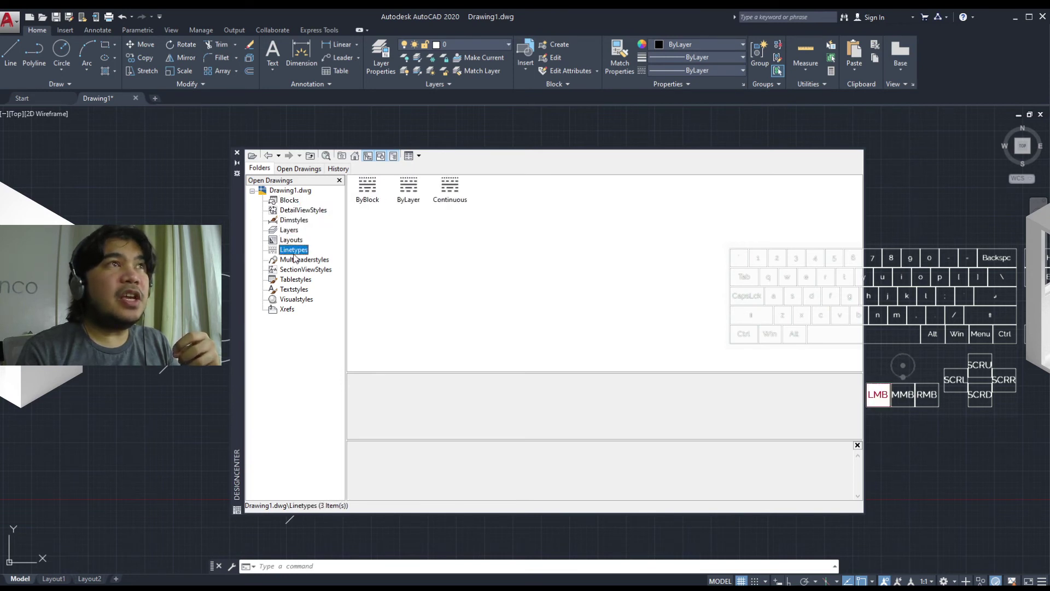
{"action": "left_click", "coordinate": [294, 259]}
{"action": "left_click", "coordinate": [295, 270]}
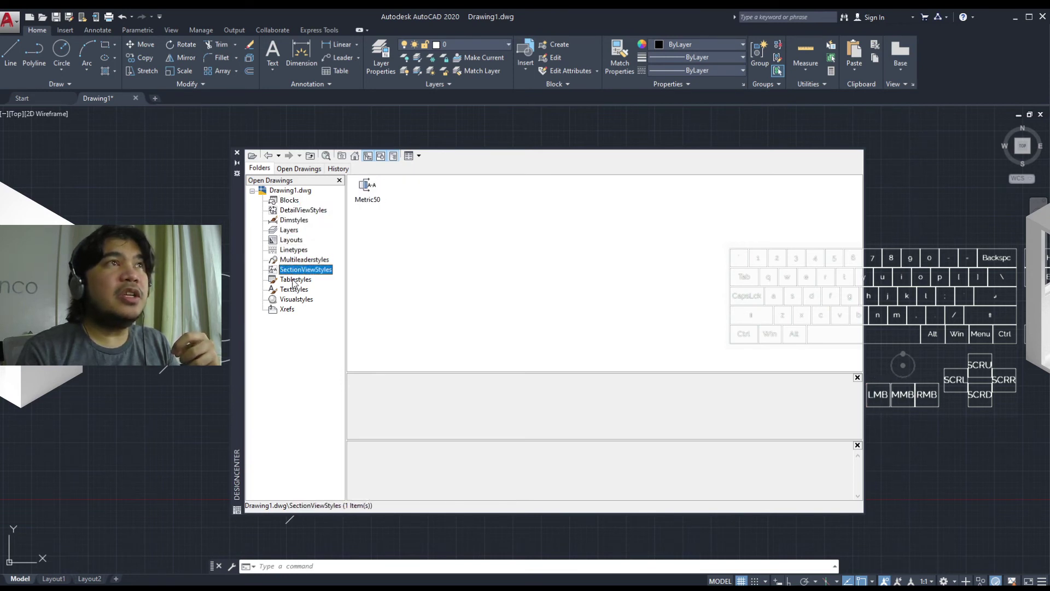
{"action": "left_click", "coordinate": [295, 279]}
{"action": "left_click", "coordinate": [295, 289]}
{"action": "left_click", "coordinate": [295, 299]}
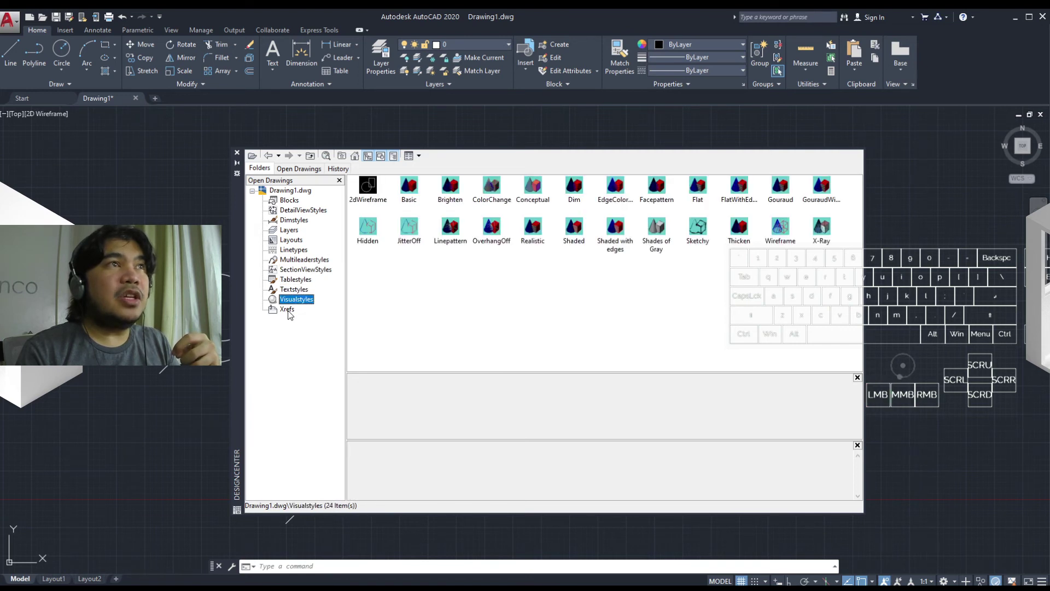
{"action": "left_click", "coordinate": [288, 310]}
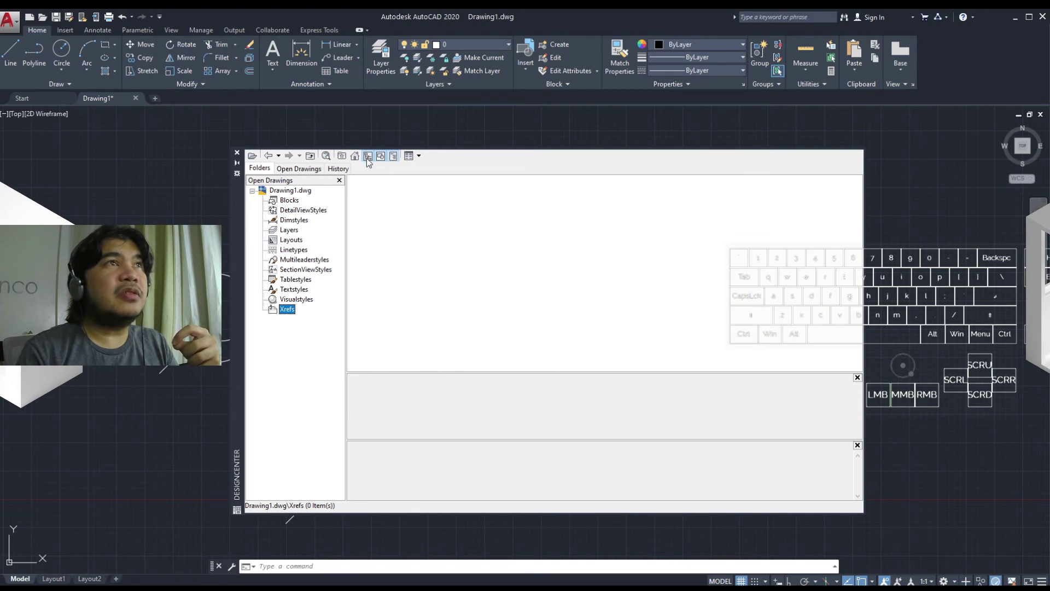
Shift the floating DesignCenter window slightly within the drawing area and close it
{"action": "left_click", "coordinate": [419, 157]}
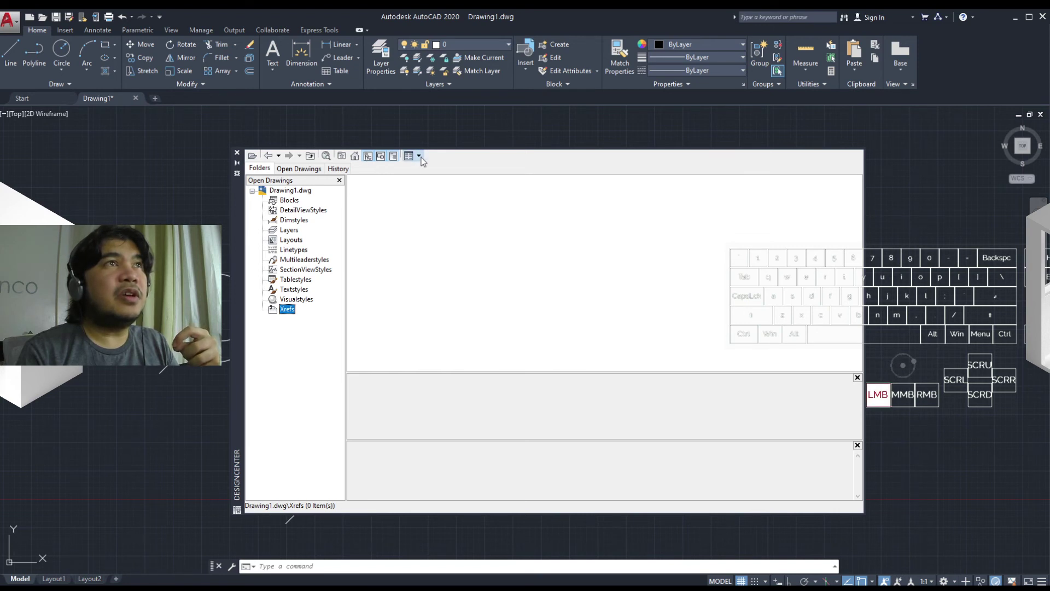
{"action": "left_click", "coordinate": [514, 168]}
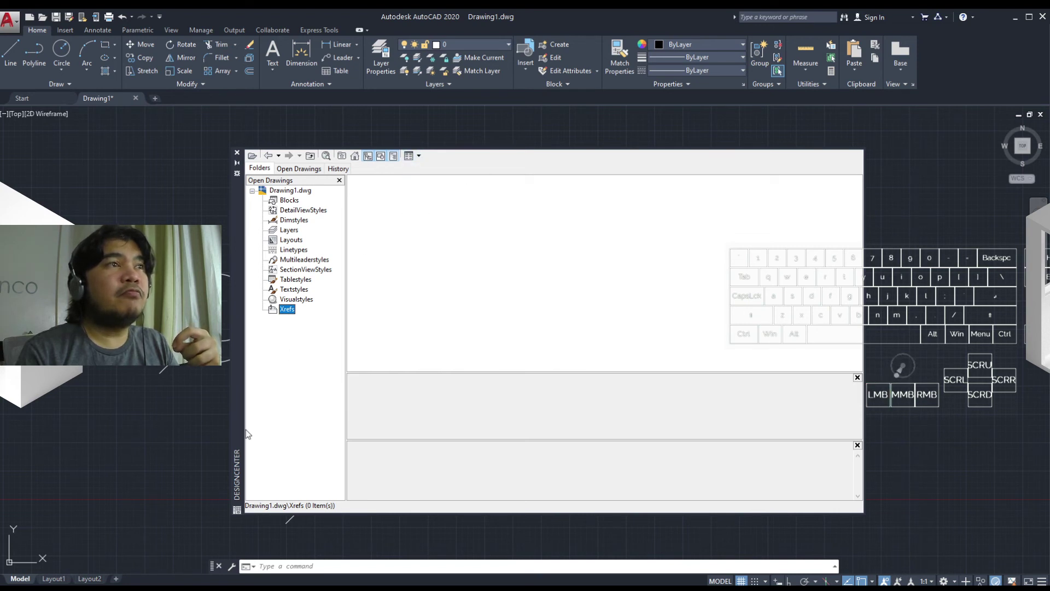
{"action": "left_click_drag", "start_coordinate": [241, 426], "coordinate": [257, 420]}
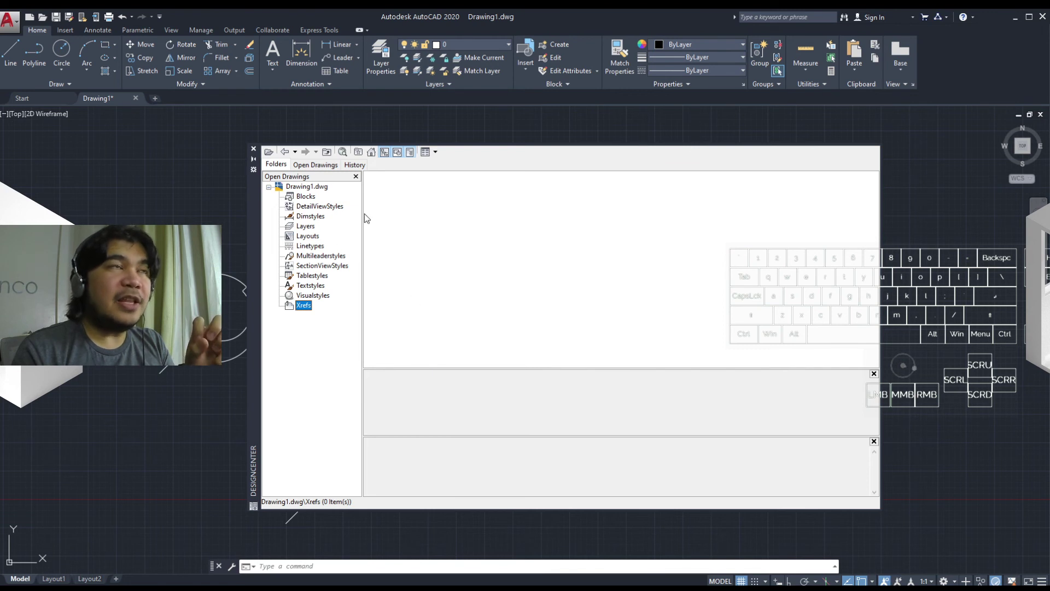
{"action": "left_click", "coordinate": [254, 149]}
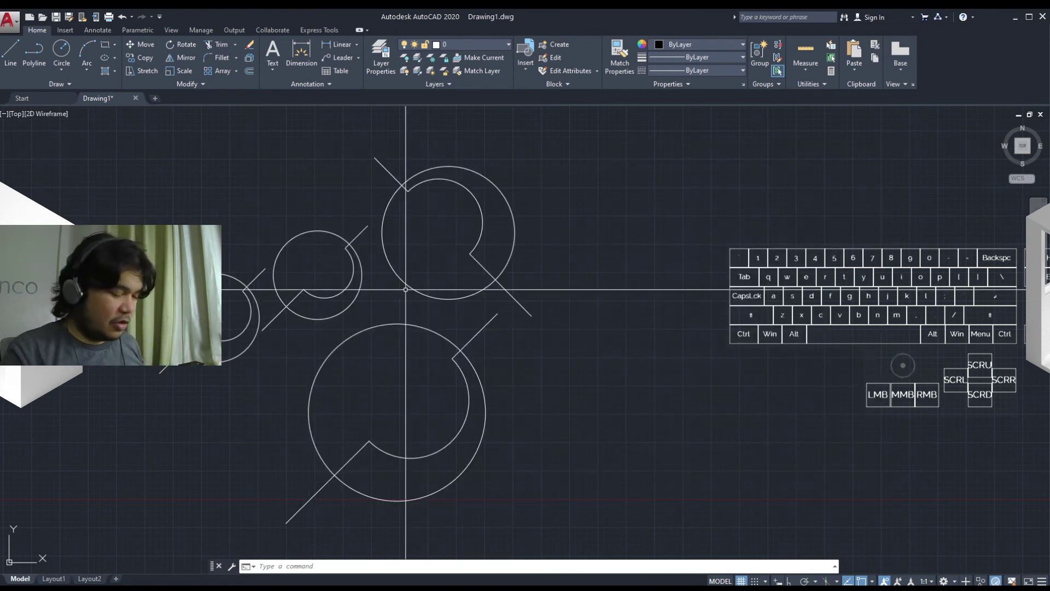
Start the PURGE command, uncheck All items in the purgeable items list and select the Blocks category
{"action": "type", "text": "purge"}
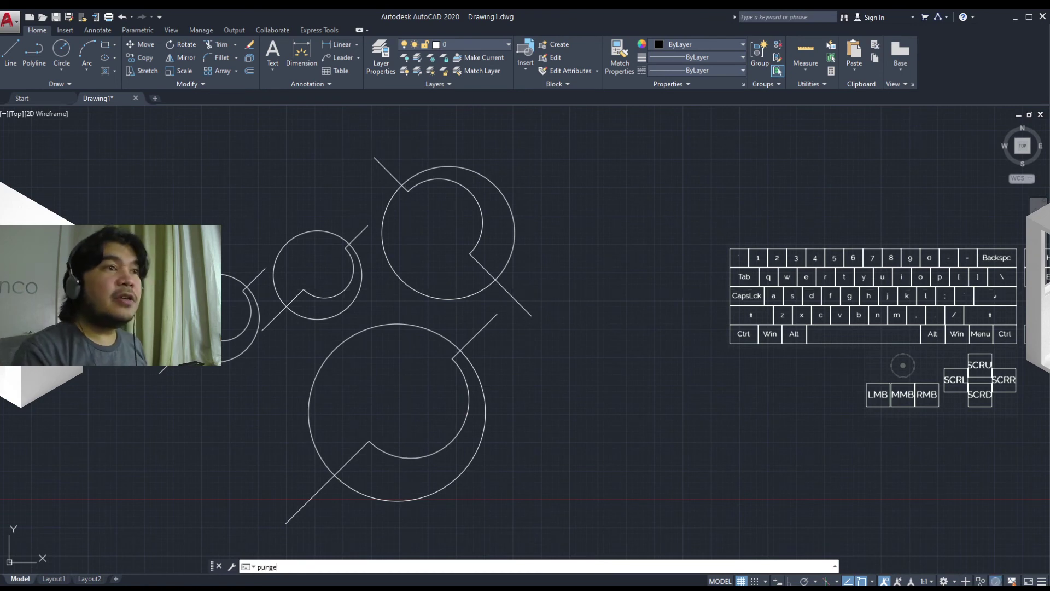
{"action": "key", "text": "Return"}
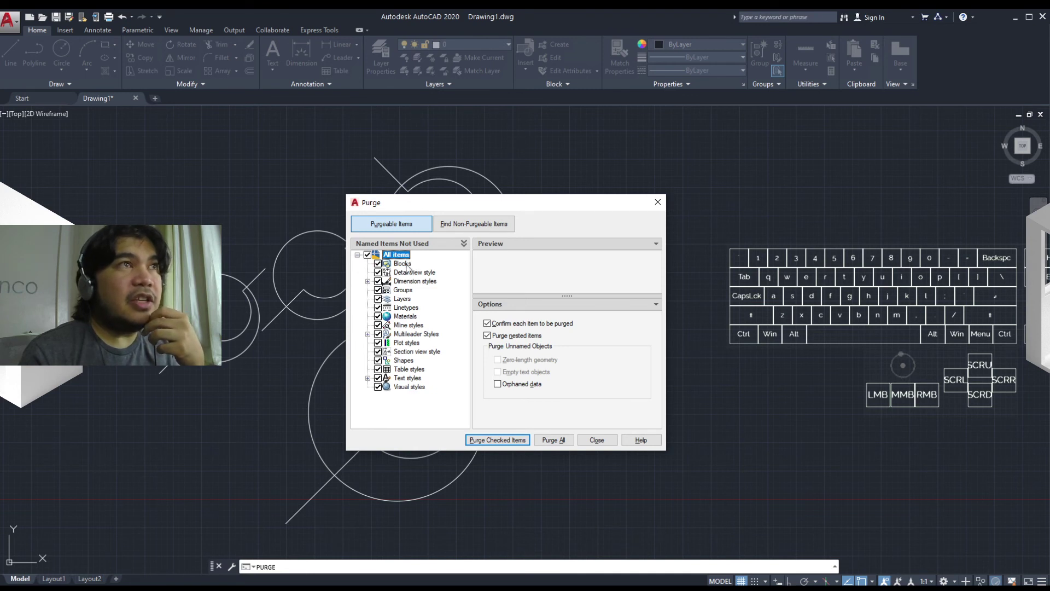
{"action": "left_click", "coordinate": [367, 255]}
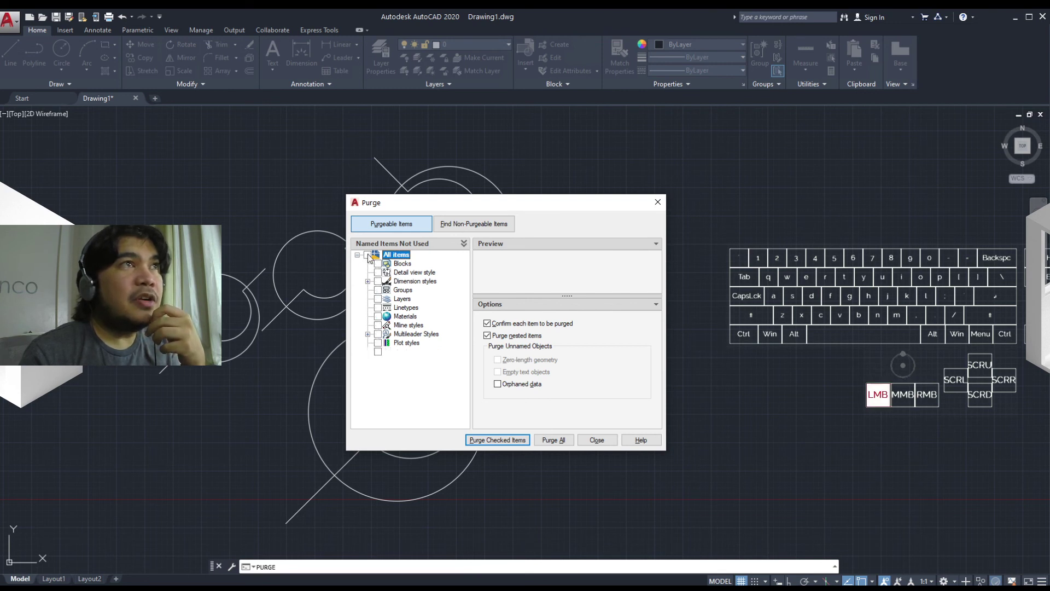
{"action": "left_click", "coordinate": [404, 264]}
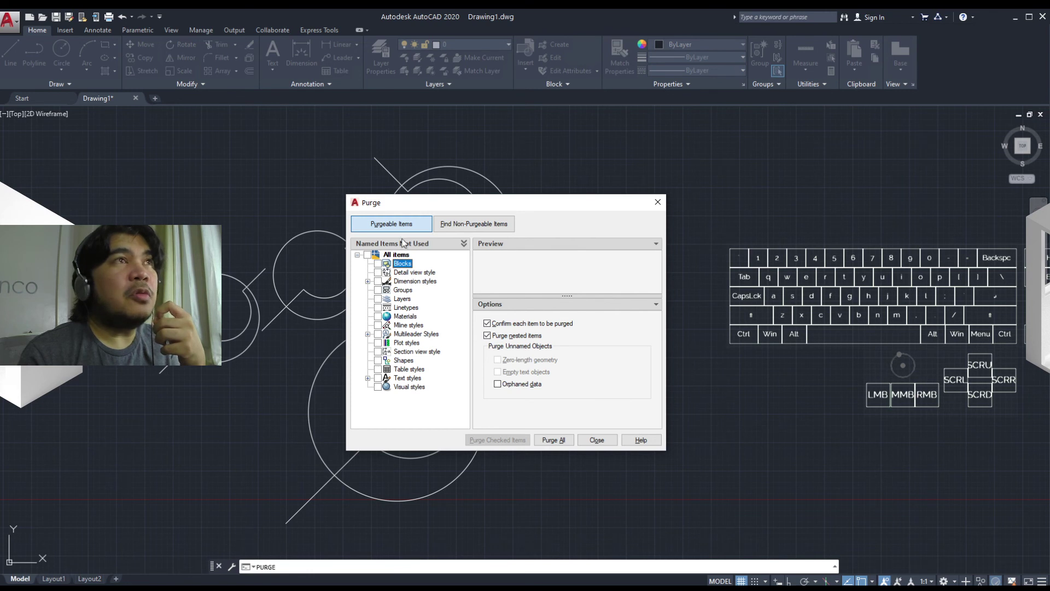
List the non-purgeable items, expand Blocks, Dimension styles and Layers, inspect why NullSymbol cannot be purged, and move the dialog clear of the symbols
{"action": "left_click", "coordinate": [468, 224]}
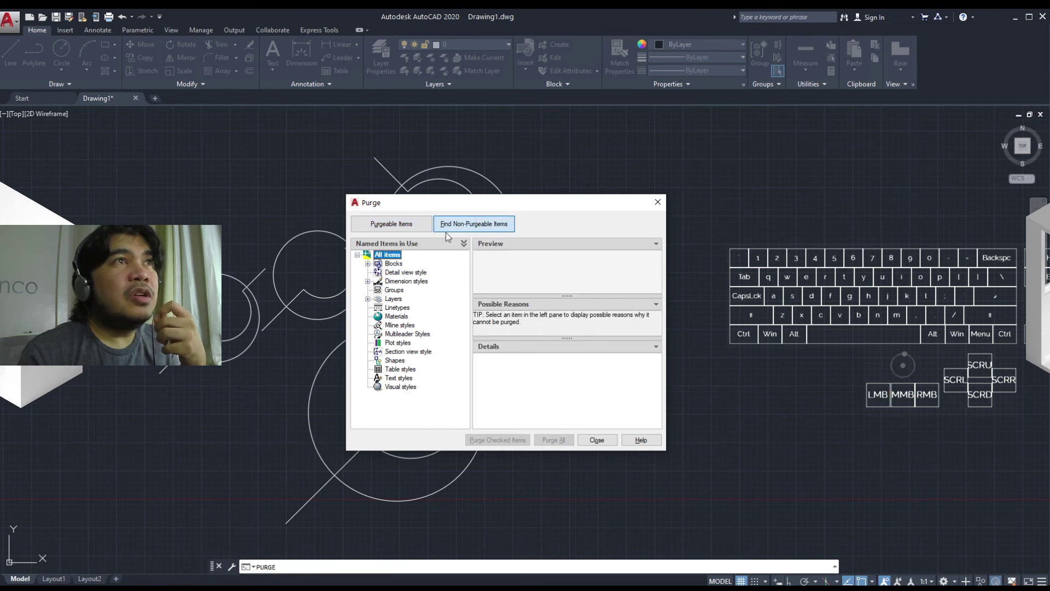
{"action": "left_click", "coordinate": [398, 264]}
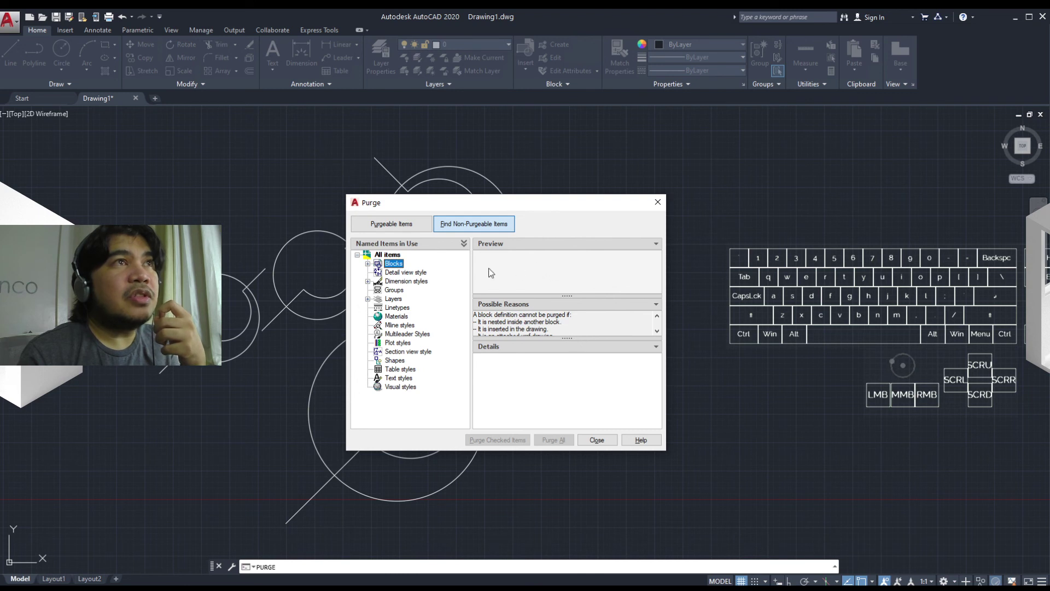
{"action": "left_click", "coordinate": [368, 263]}
{"action": "left_click", "coordinate": [398, 273]}
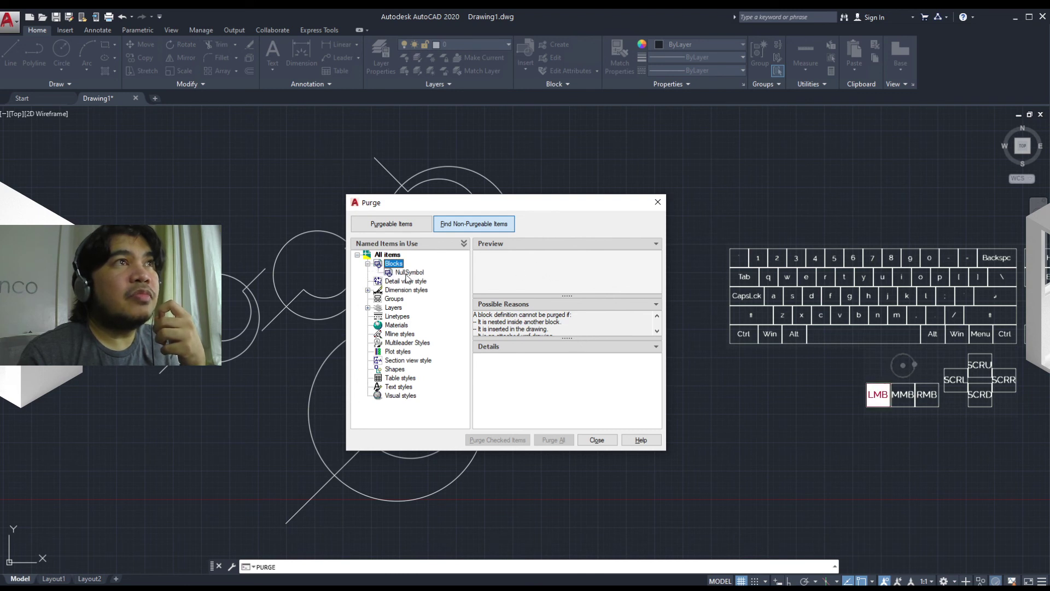
{"action": "left_click", "coordinate": [368, 290]}
{"action": "left_click", "coordinate": [368, 316]}
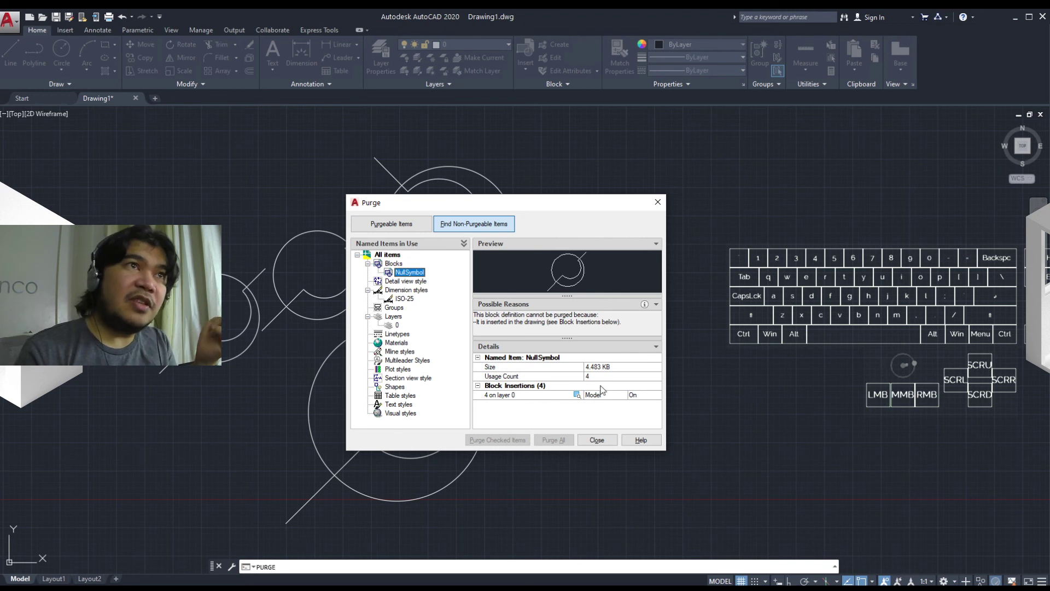
{"action": "left_click_drag", "start_coordinate": [537, 207], "coordinate": [713, 206]}
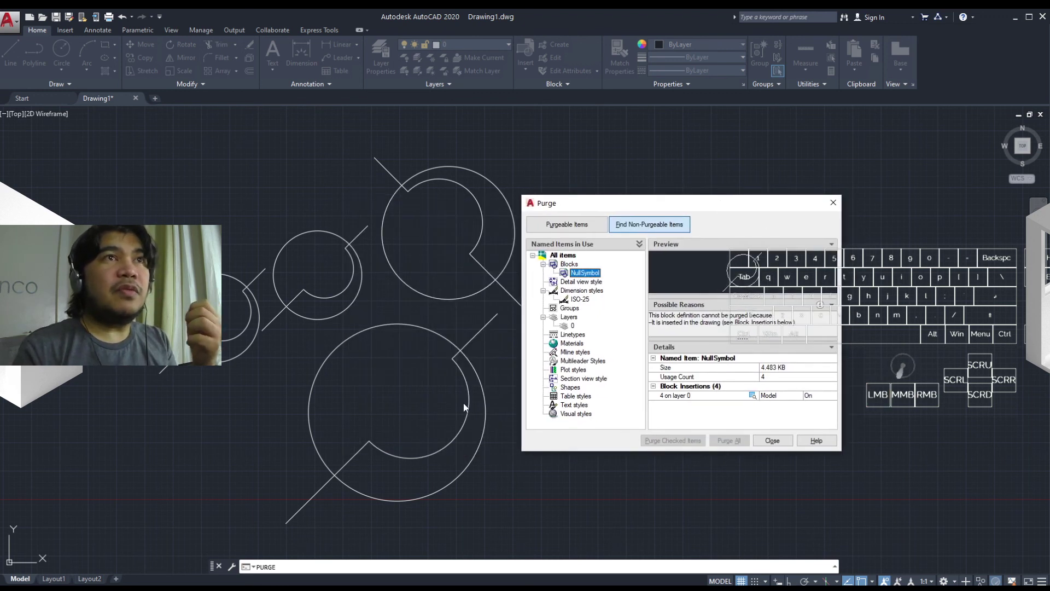